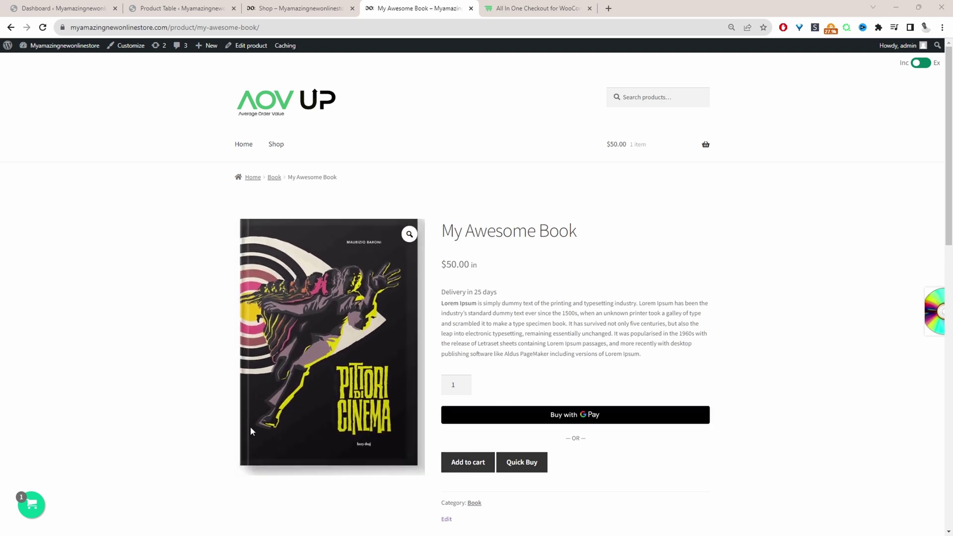
Accept the Awesome Book T-shirt bump in the side cart (2 items, $80), then go to the admin tab.
left_click(33, 506)
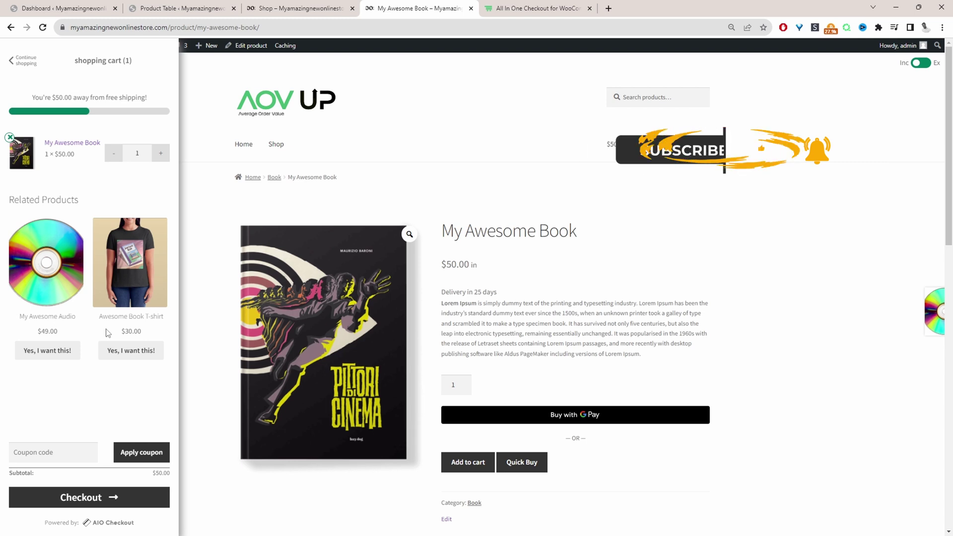
left_click(725, 269)
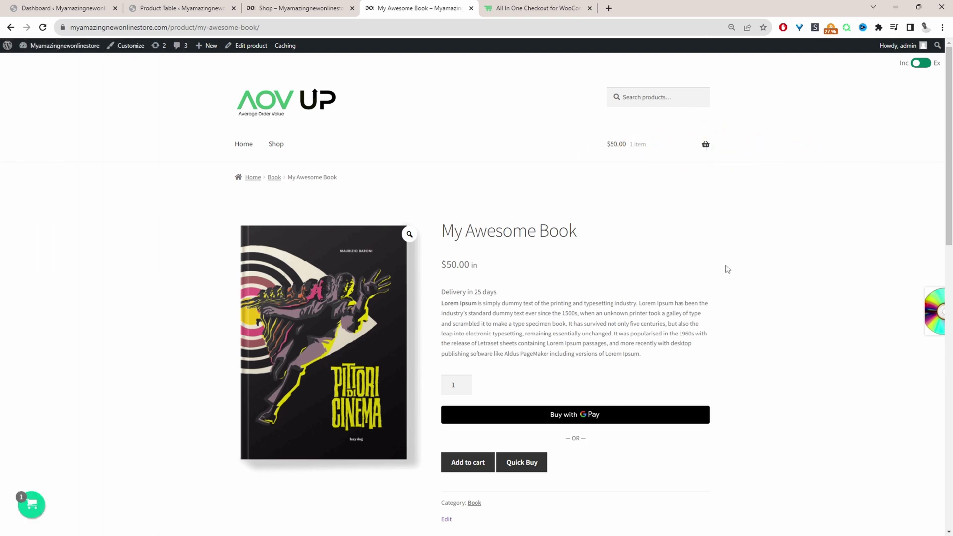
left_click(647, 150)
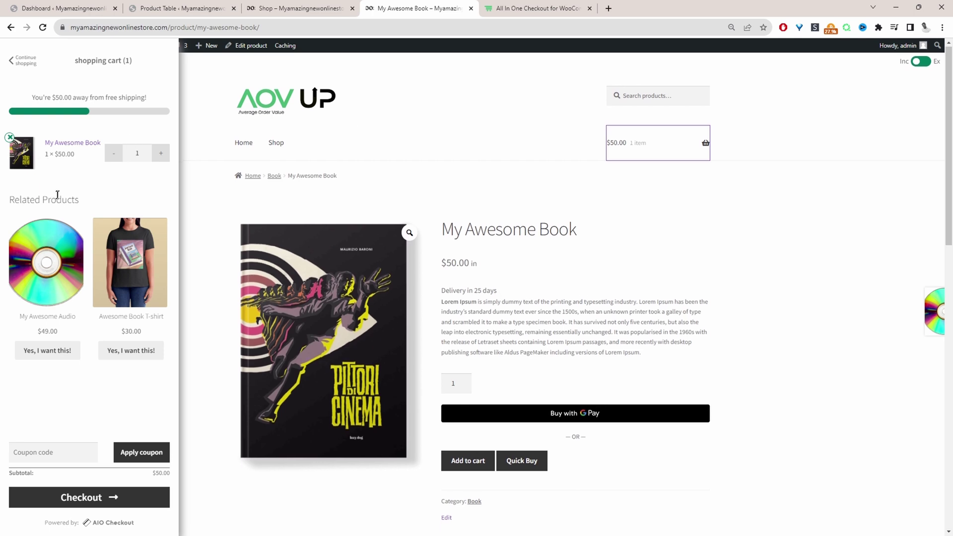
left_click(127, 352)
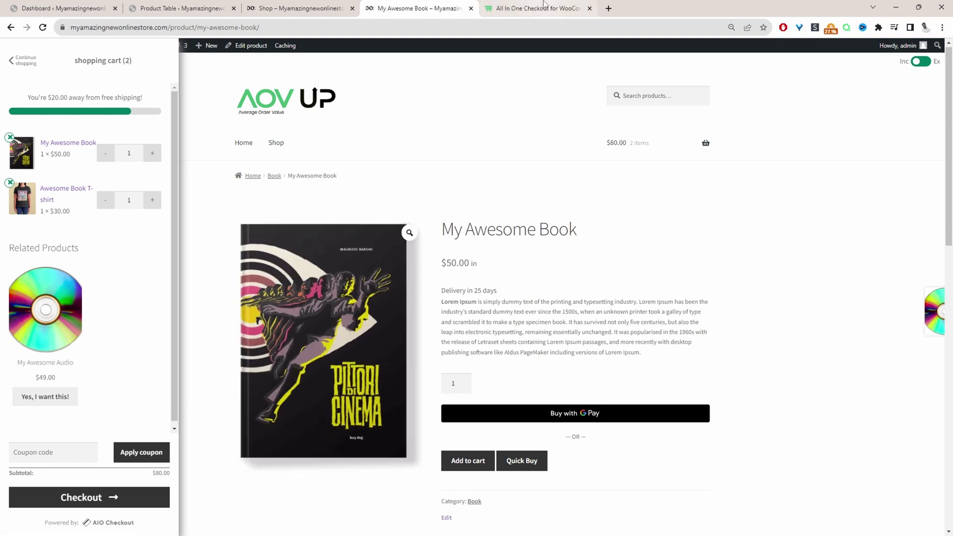
key("ctrl+Tab")
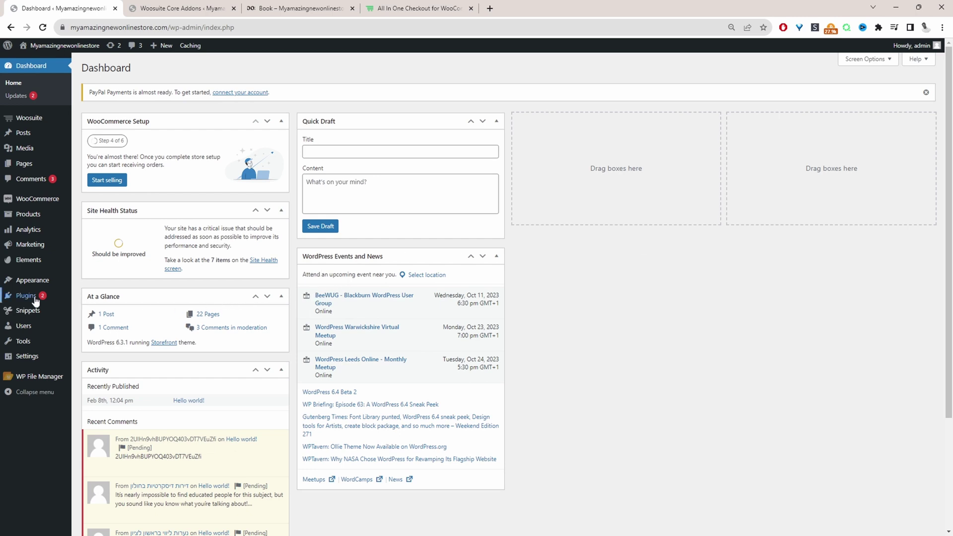
On the Woosuite Core Addons page, verify the All in One Checkout and Pro addon toggles are on.
mouse_move(50, 305)
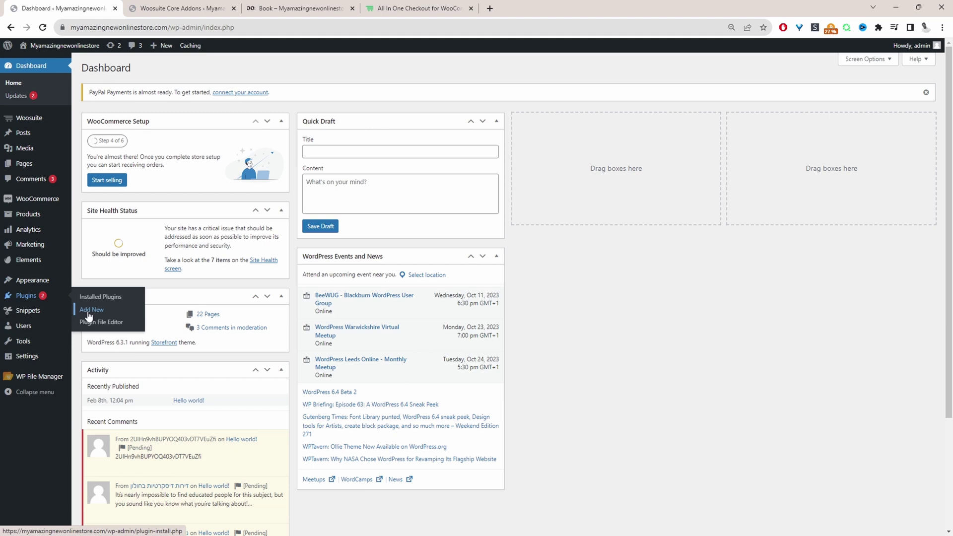
mouse_move(52, 117)
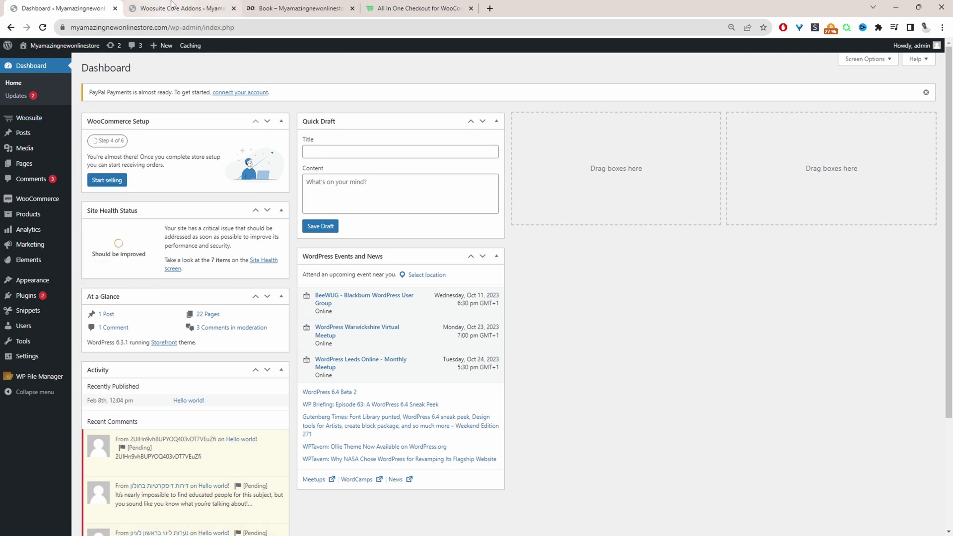
left_click(174, 7)
scroll(158, 210, "up", 6)
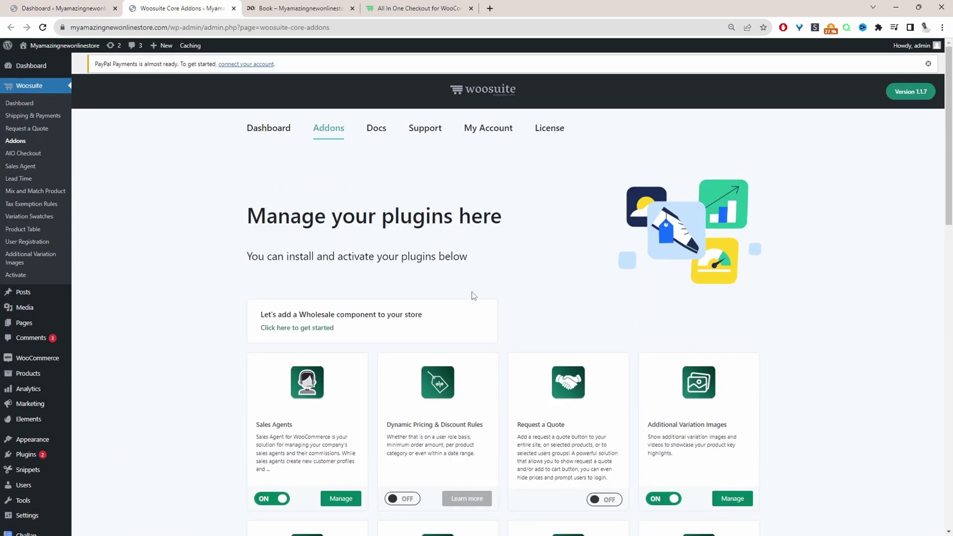
scroll(463, 311, "down", 15)
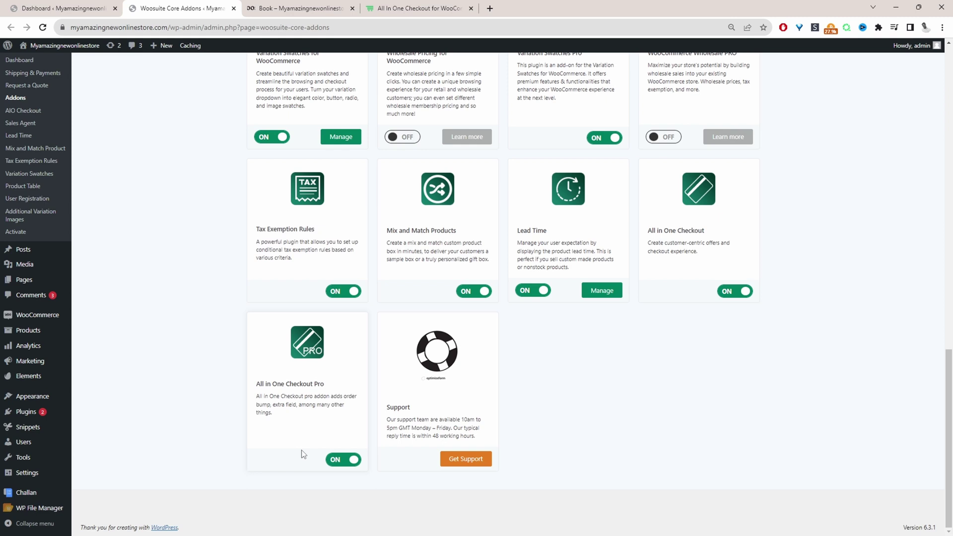
scroll(207, 228, "up", 5)
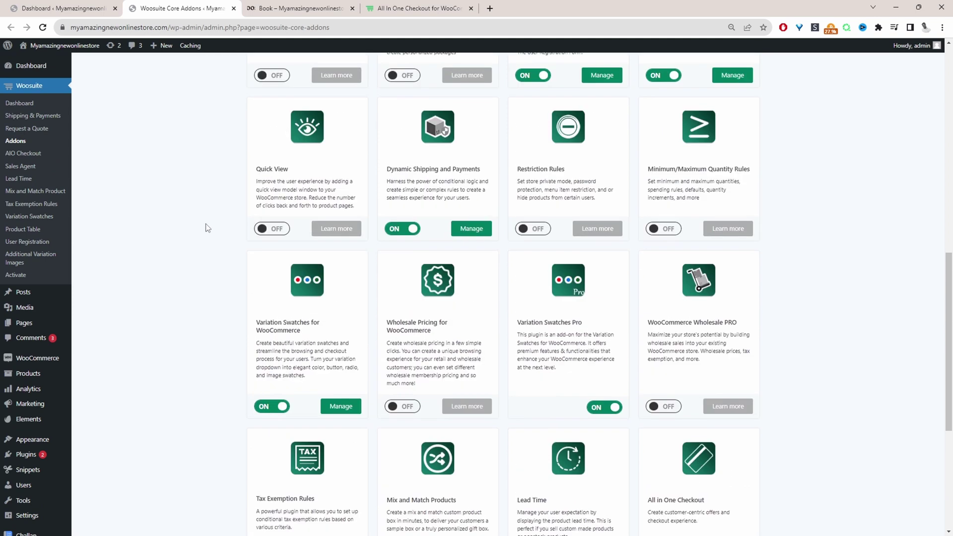
In AIO Checkout Campaigns, draft a 'booktest' Order bump offer, then discard it unsaved.
left_click(24, 154)
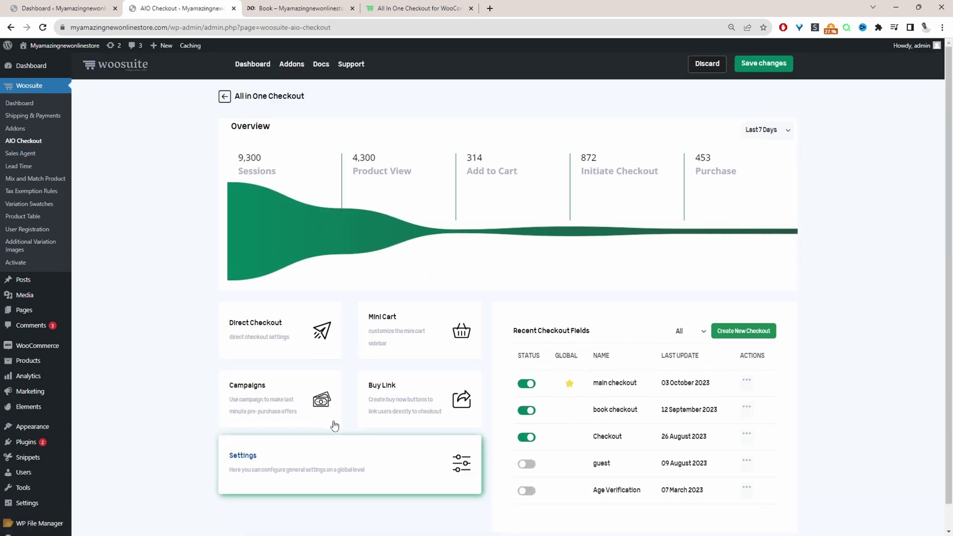
left_click(273, 394)
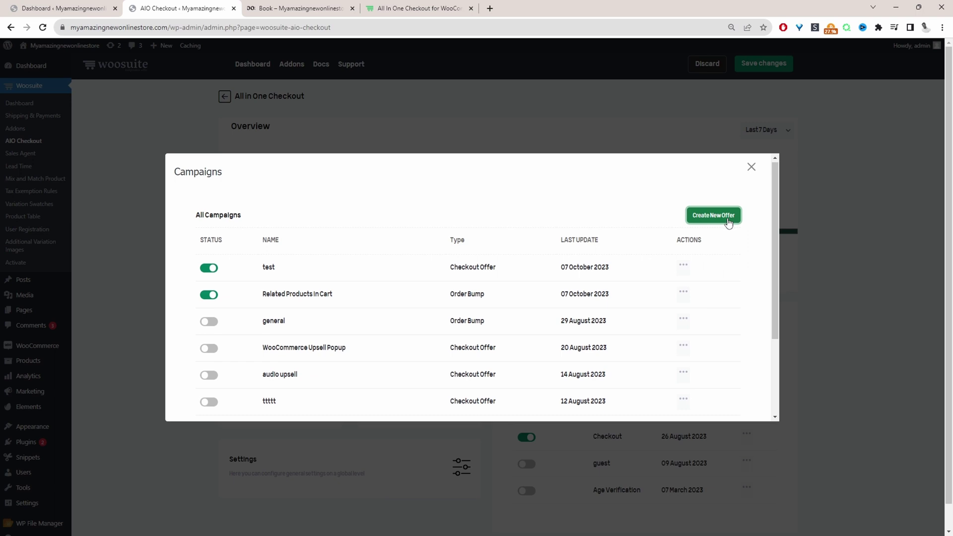
left_click(713, 215)
left_click(409, 274)
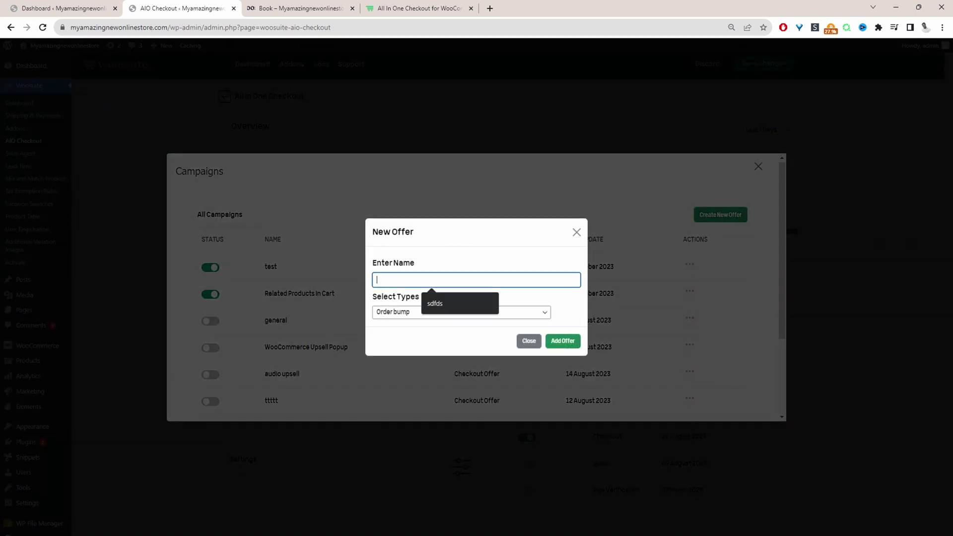
type("booktest")
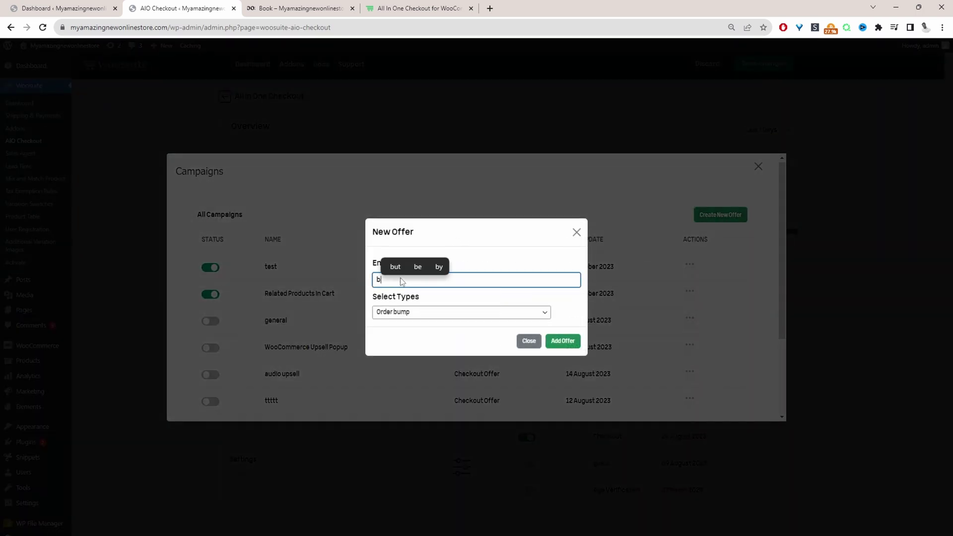
left_click(385, 312)
left_click(393, 322)
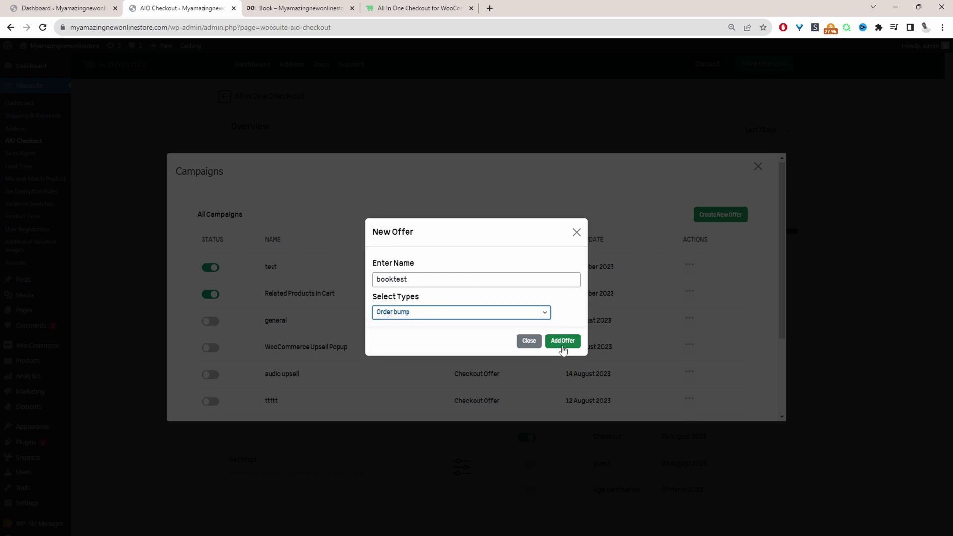
left_click(576, 232)
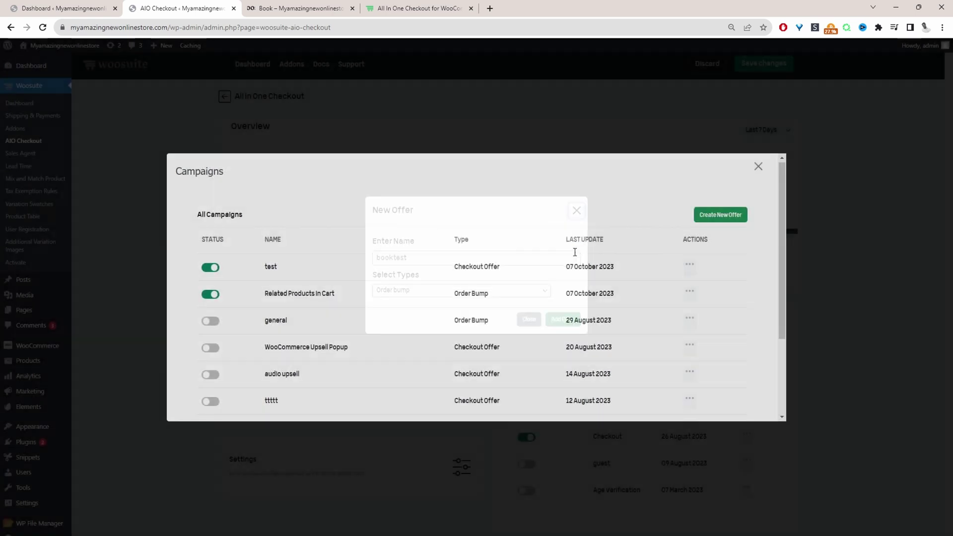
scroll(298, 323, "down", 2)
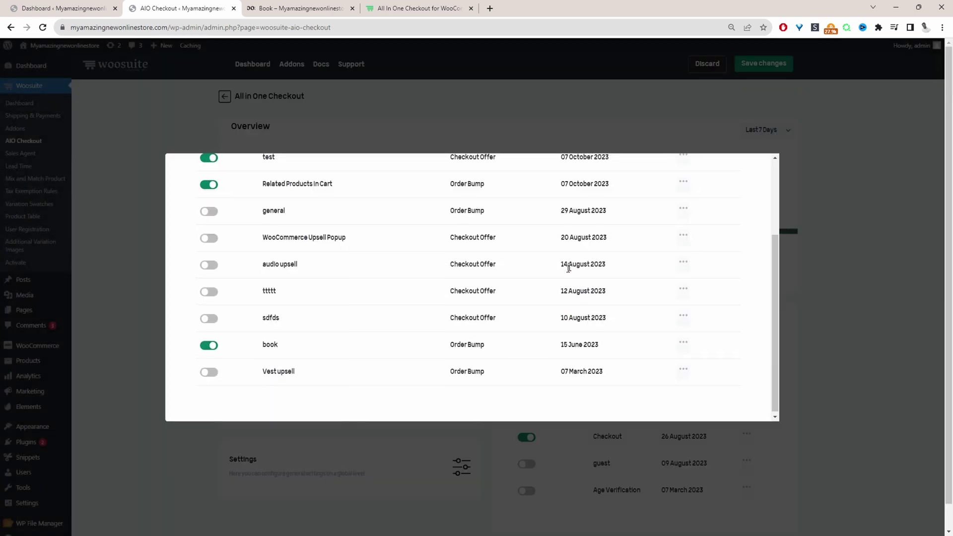
Add Plastic White Water as a third product to the 'book' order bump campaign.
left_click(271, 350)
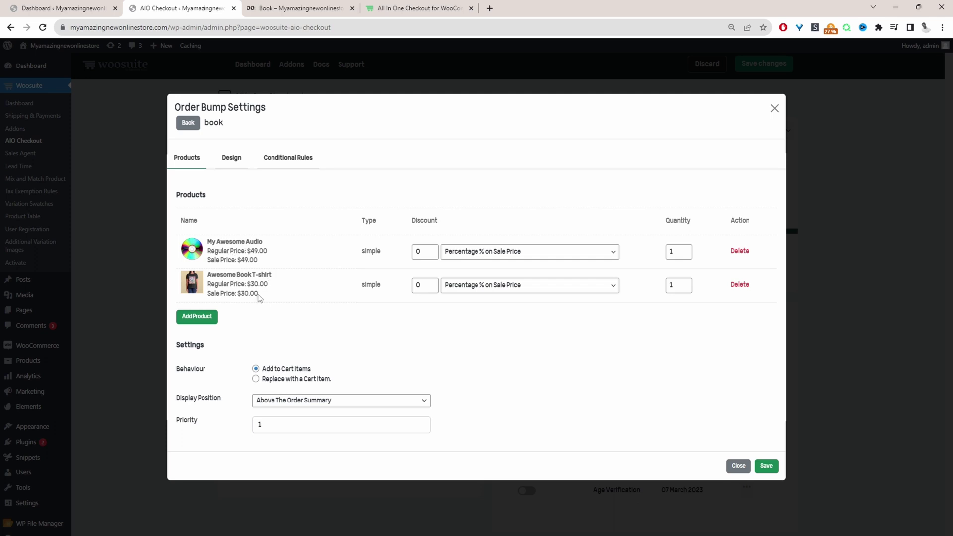
left_click(205, 318)
left_click(436, 298)
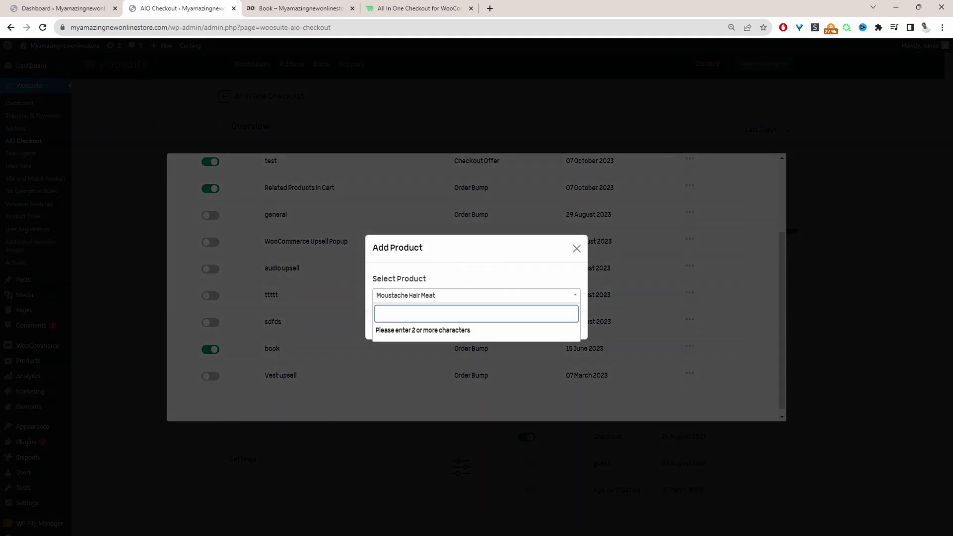
left_click(495, 329)
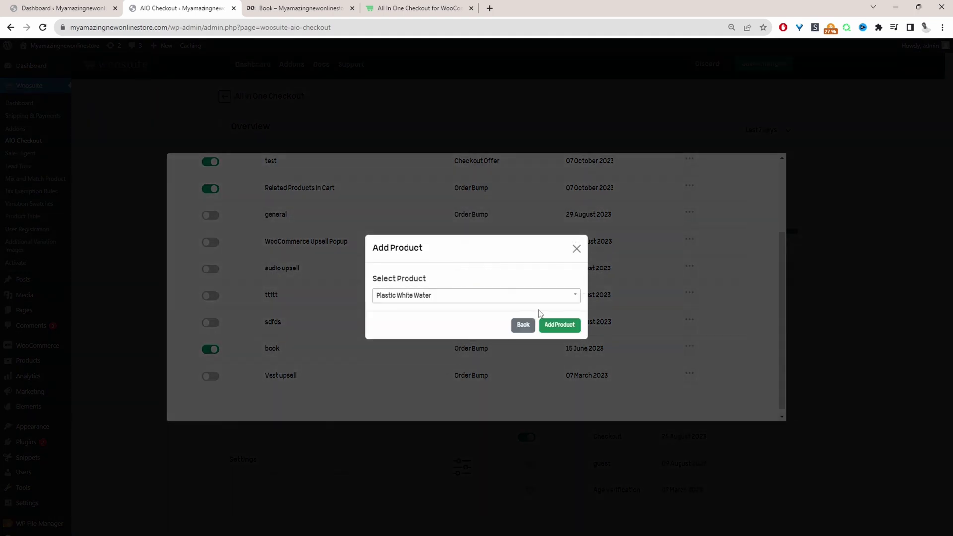
left_click(558, 318)
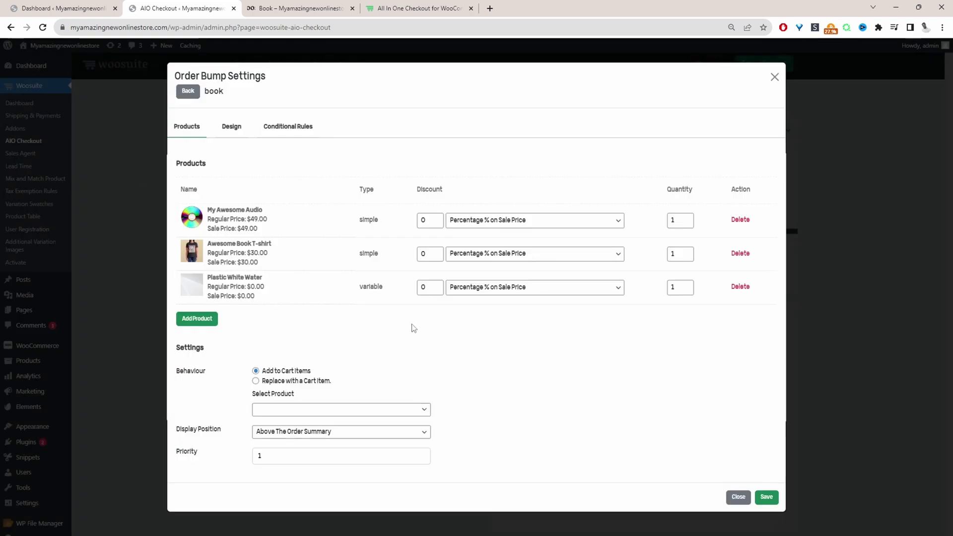
Remove Plastic White Water, set Display Position to Below The Order Summary, and keep priority 1.
left_click(740, 287)
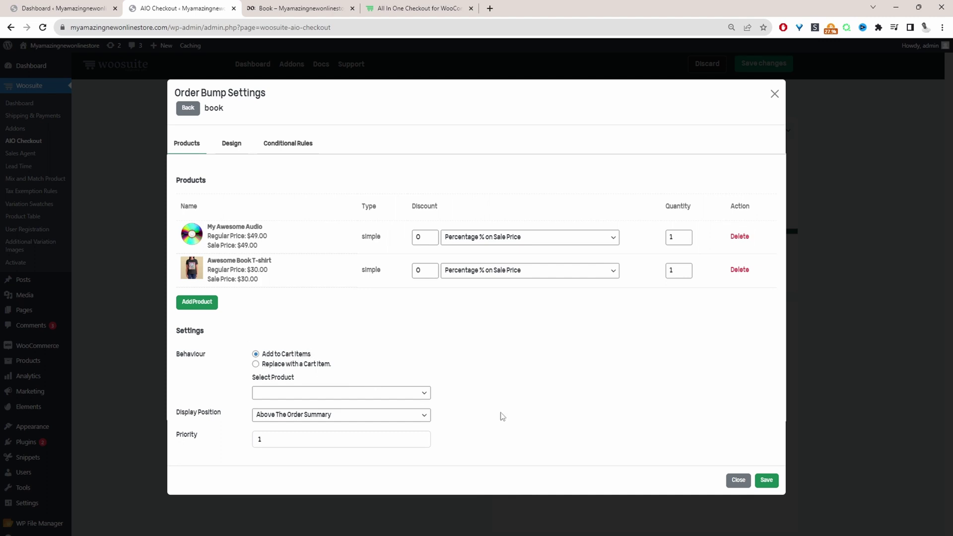
left_click(287, 419)
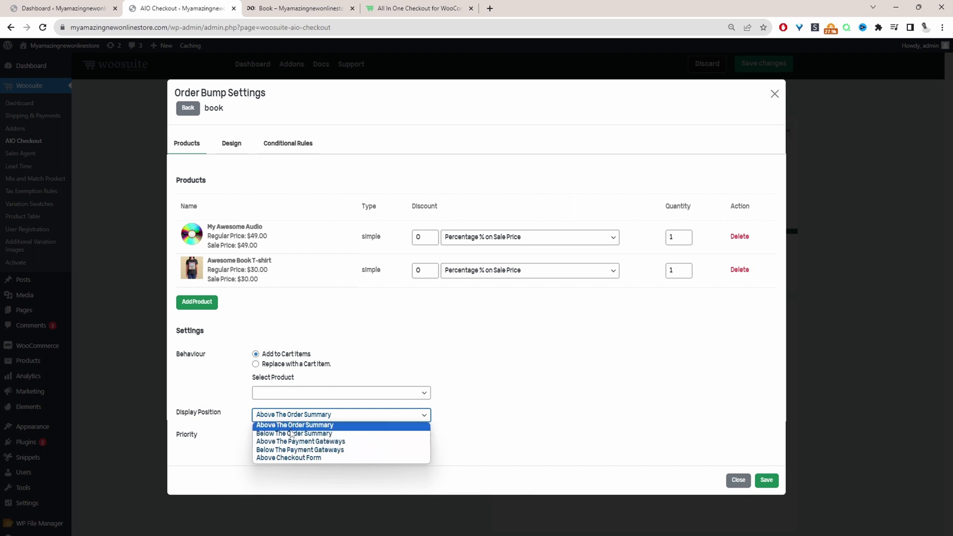
left_click(422, 434)
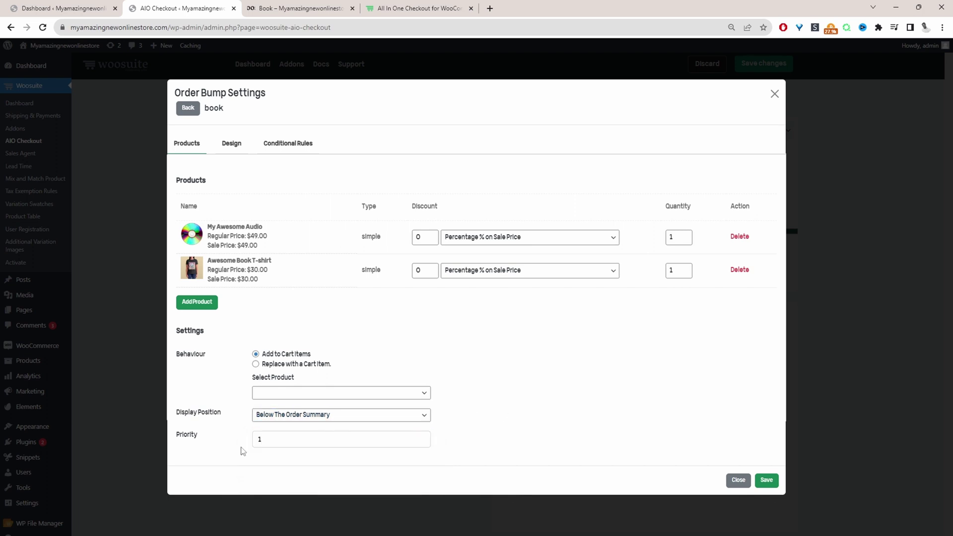
left_click(280, 441)
double_click(259, 439)
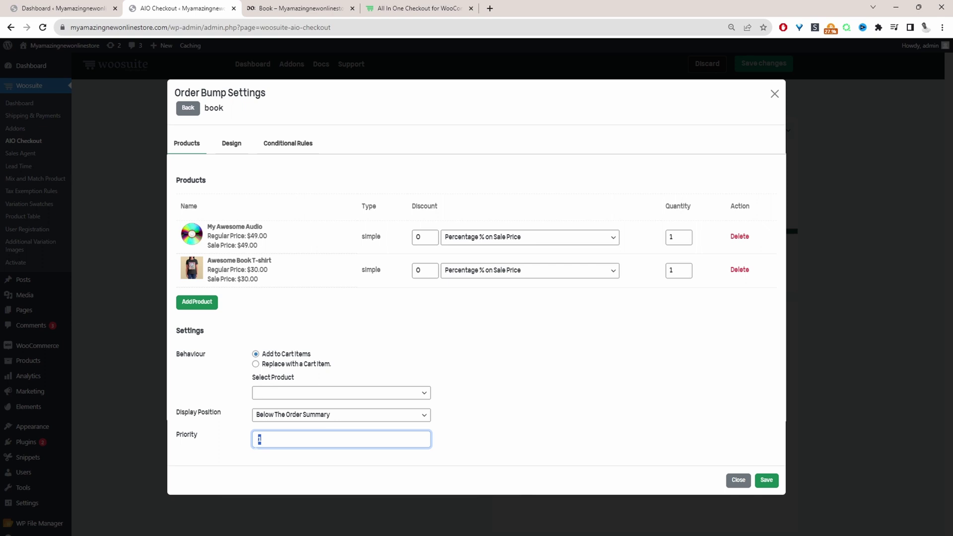
left_click(373, 385)
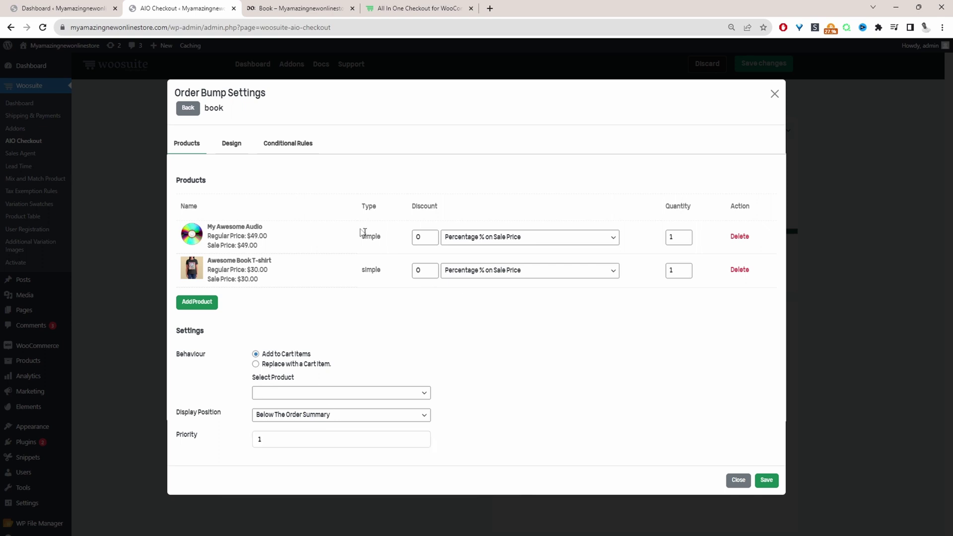
left_click(236, 145)
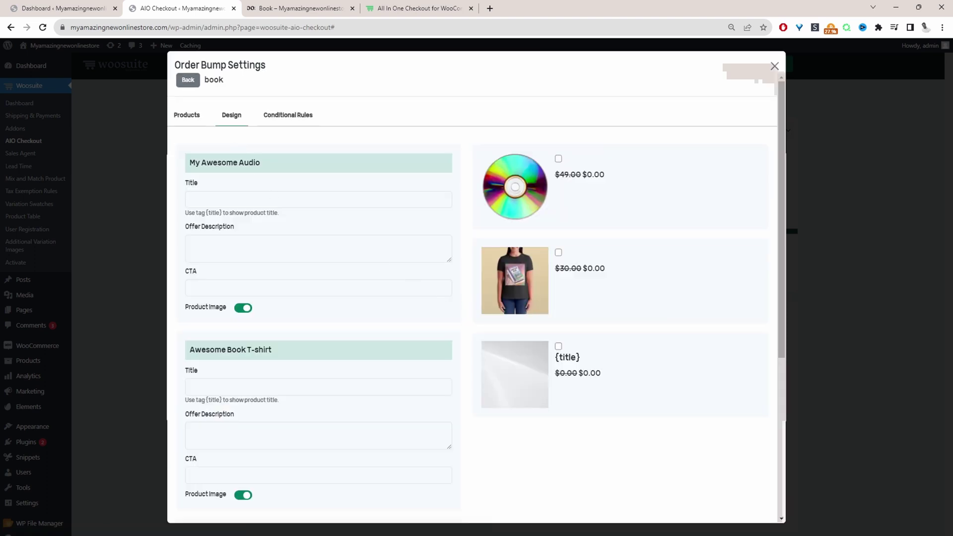
Give the audio and T-shirt bumps {title} titles and 'Yes, I want this!' call-to-action text.
left_click(243, 199)
type("{title}")
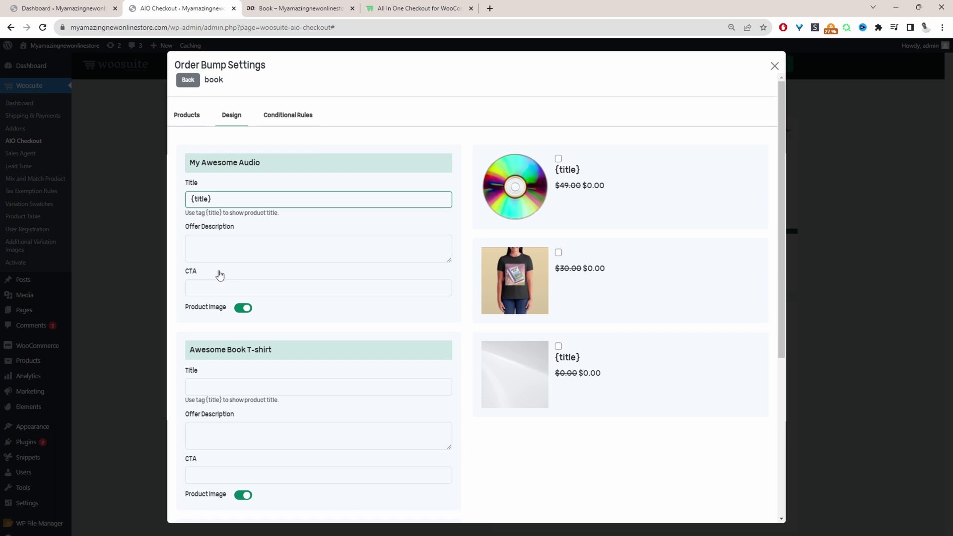
left_click(268, 251)
left_click(220, 292)
left_click(246, 312)
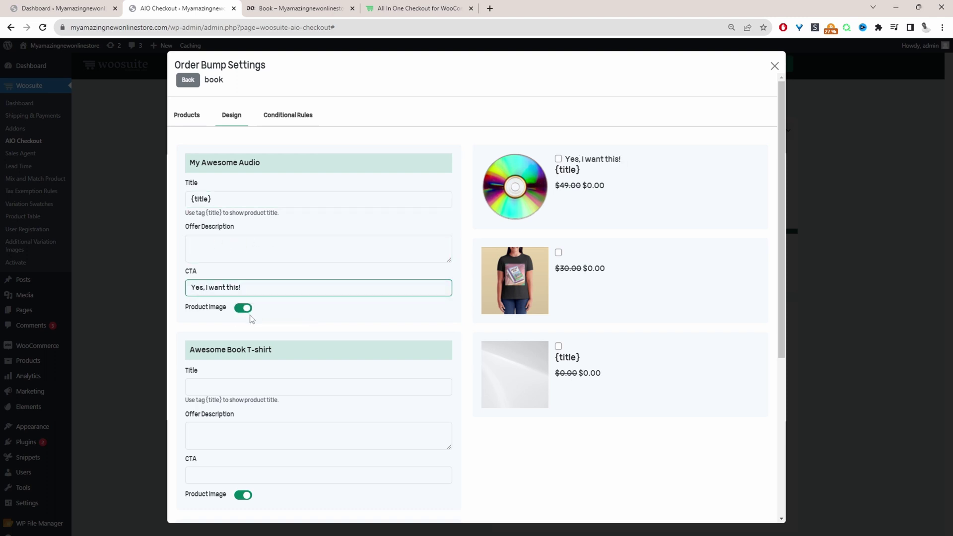
key("ctrl+a")
key("ctrl+c")
key("Tab")
key("Tab")
key("Tab")
key("ctrl+v")
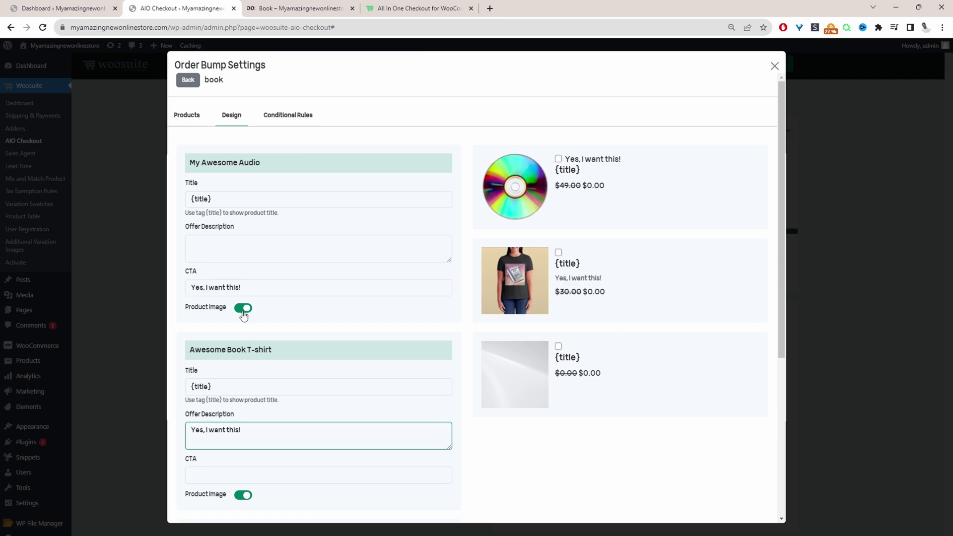
left_click(243, 313)
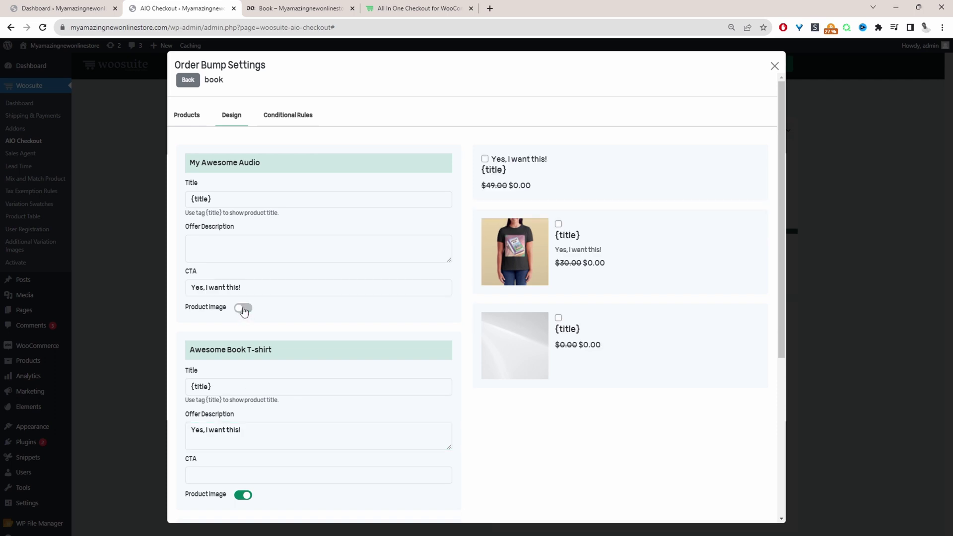
left_click(243, 311)
scroll(357, 329, "down", 5)
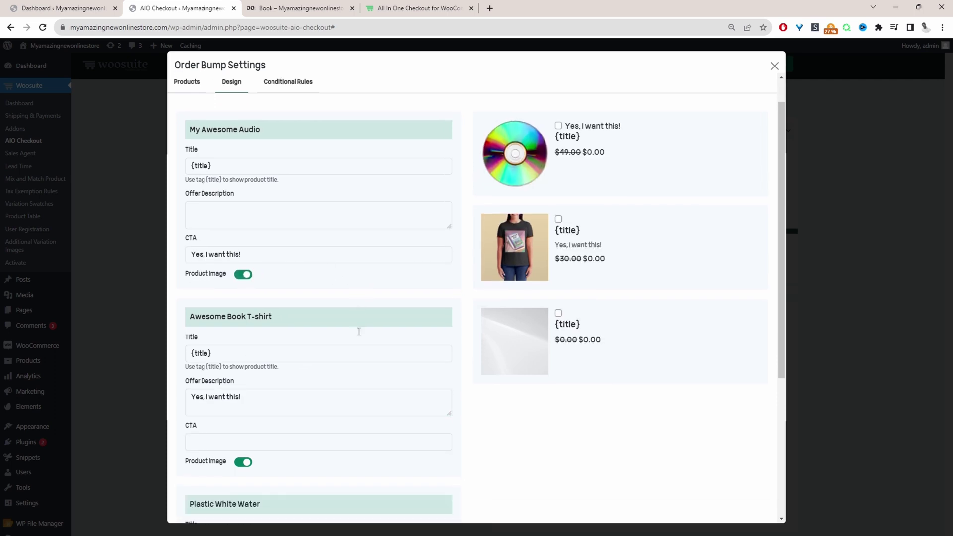
Try the Notification order bump style, then revert the style to Default.
left_click(240, 475)
left_click(240, 481)
left_click(244, 473)
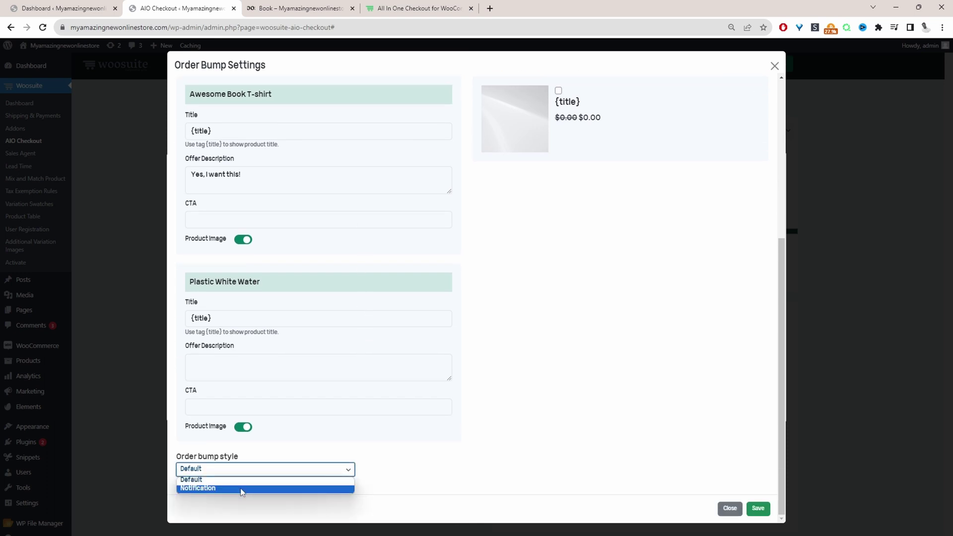
left_click(241, 489)
scroll(598, 363, "up", 6)
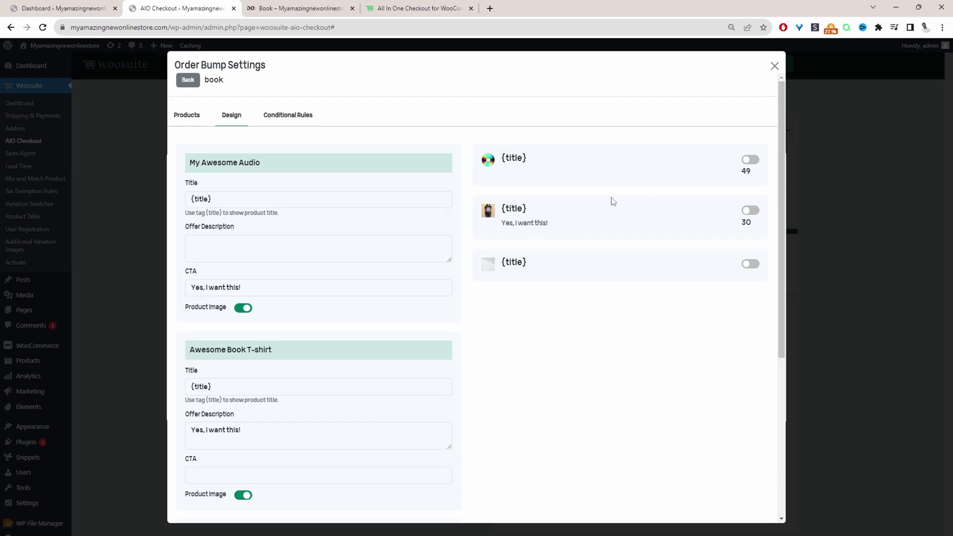
scroll(648, 241, "down", 5)
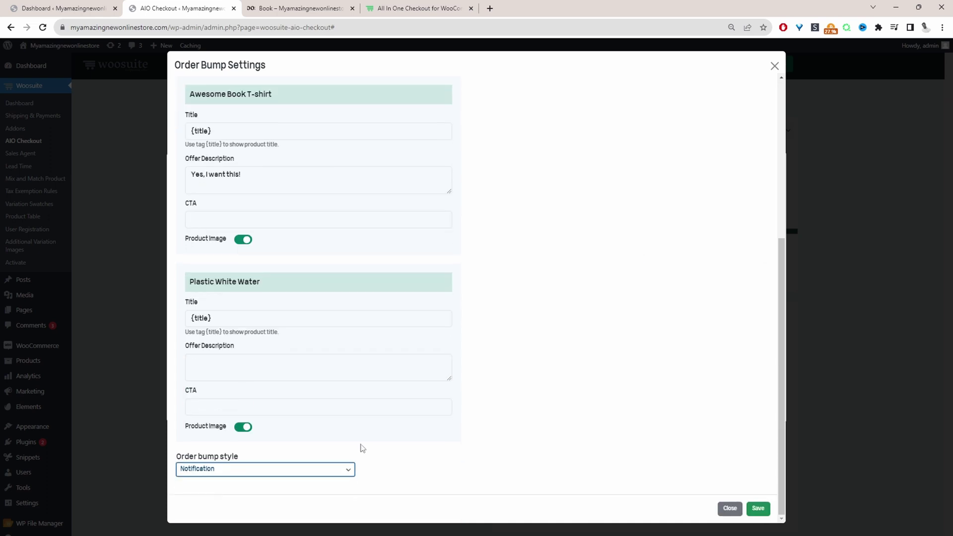
left_click(216, 473)
left_click(212, 479)
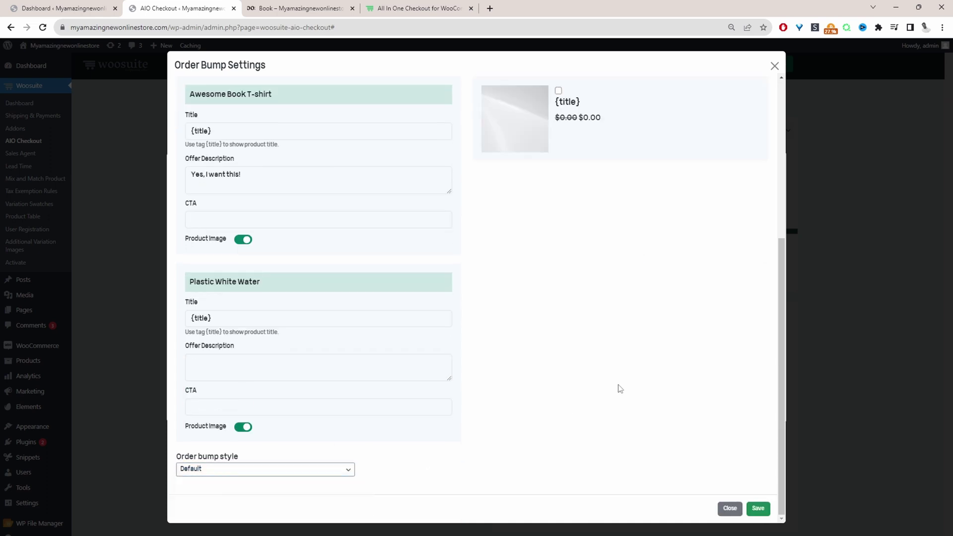
scroll(621, 389, "up", 6)
left_click(284, 118)
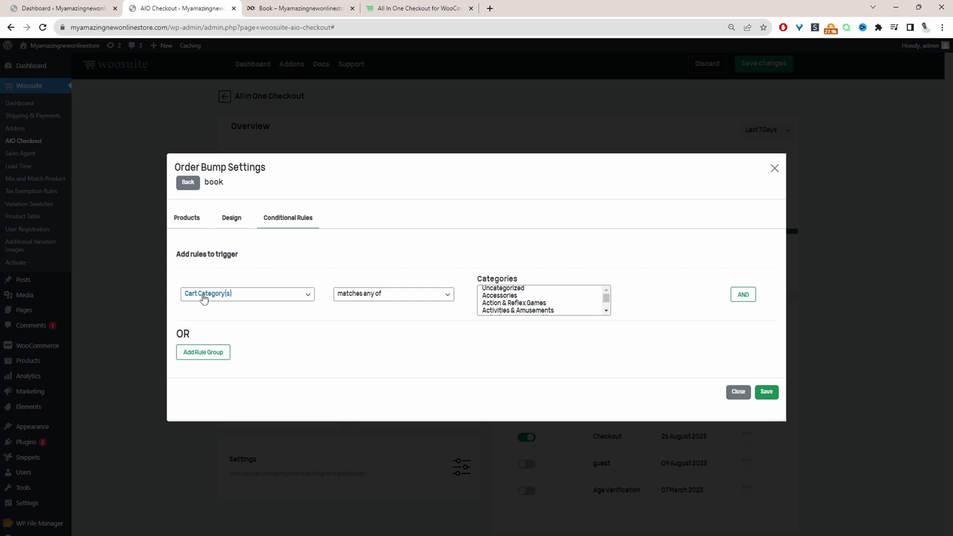
Set the Cart Category(s) rule to match any of Book, then close the Order Bump Settings.
left_click(433, 296)
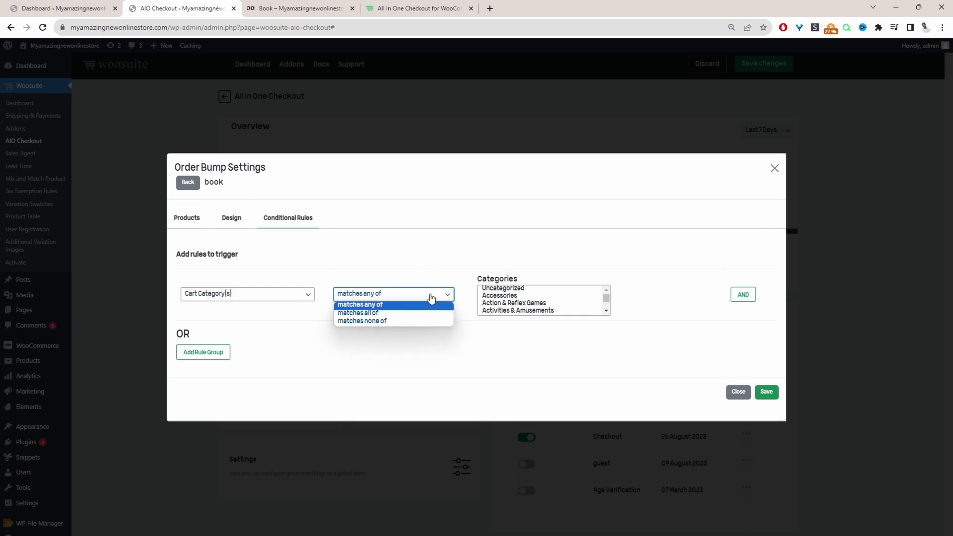
scroll(586, 300, "down", 2)
scroll(585, 299, "down", 8)
scroll(586, 300, "up", 5)
left_click(534, 296)
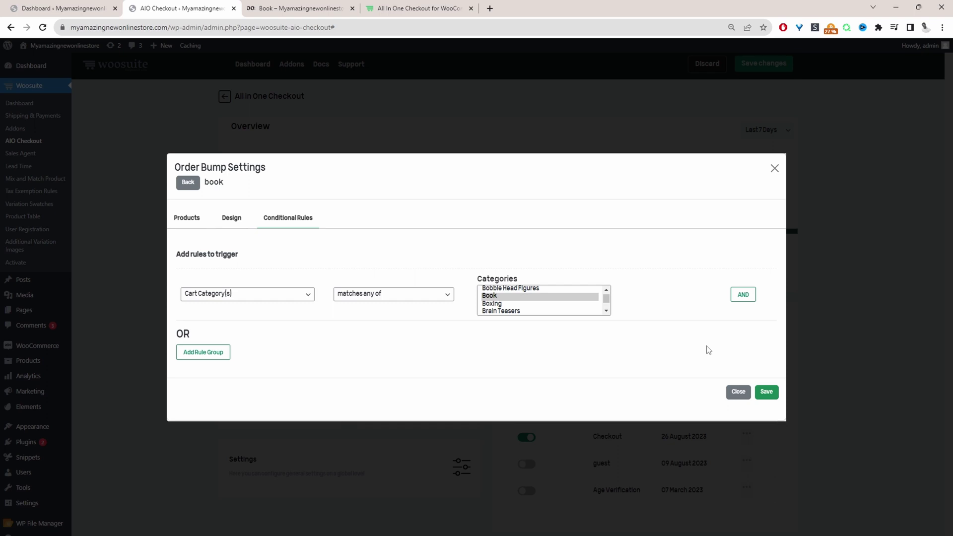
left_click(774, 170)
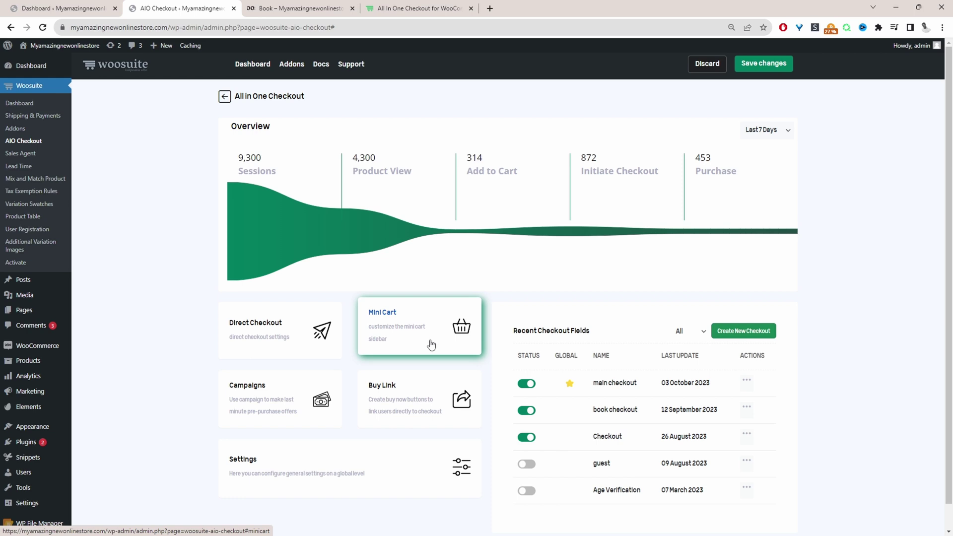
In mini cart general settings, enable order bumps in Horizontal style and the coupon field.
left_click(403, 334)
left_click(260, 200)
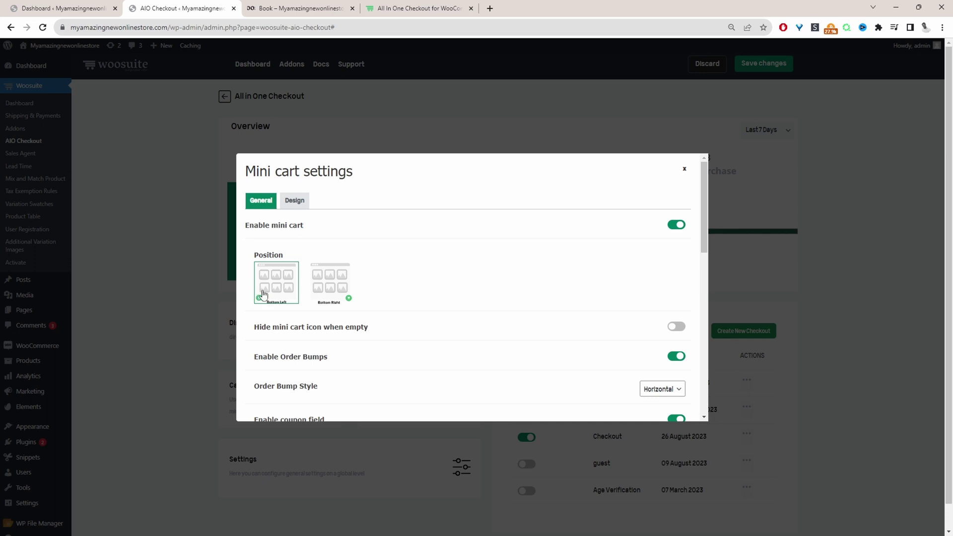
scroll(346, 291, "down", 3)
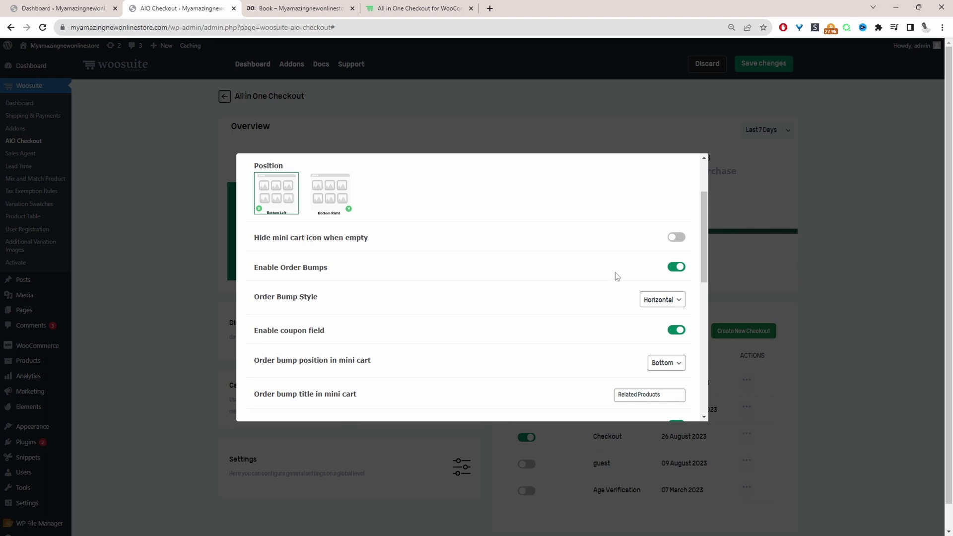
left_click(656, 301)
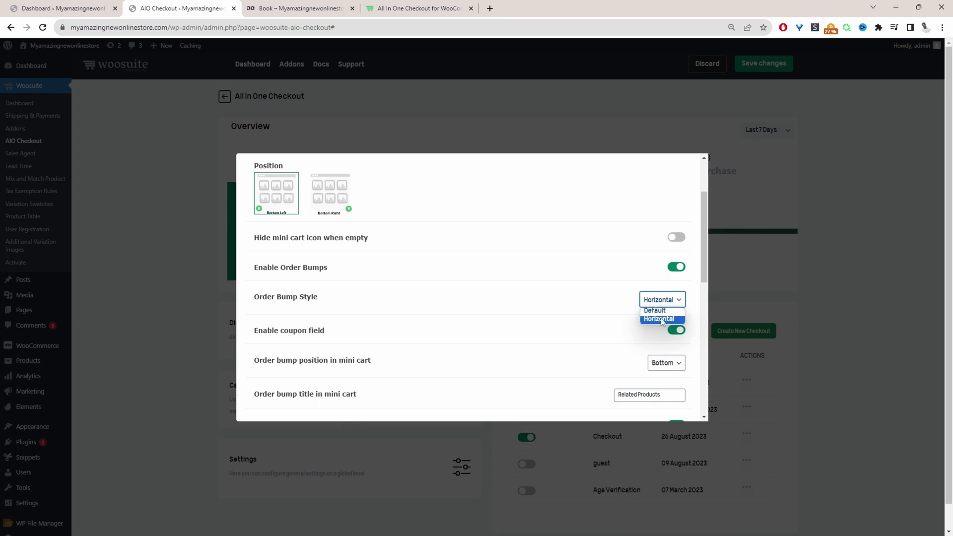
left_click(509, 307)
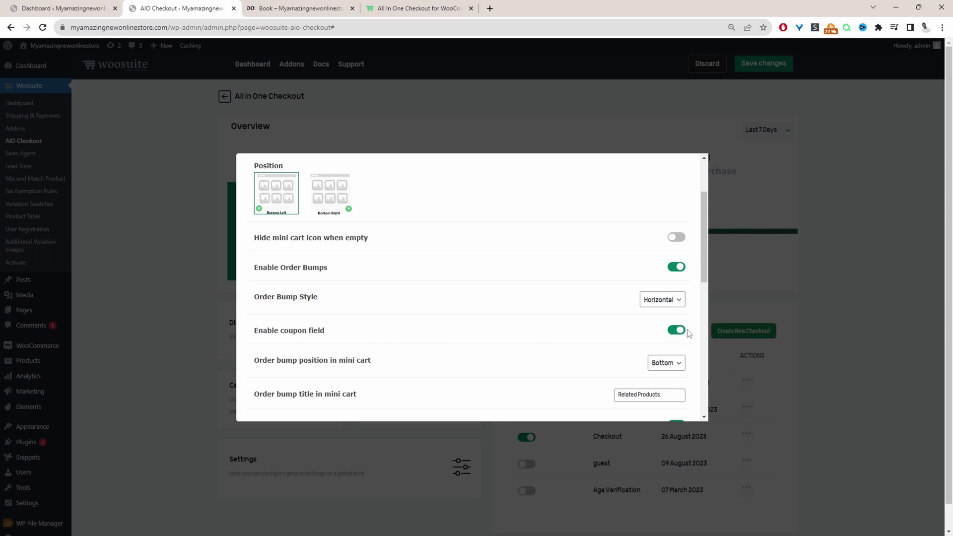
scroll(689, 333, "down", 3)
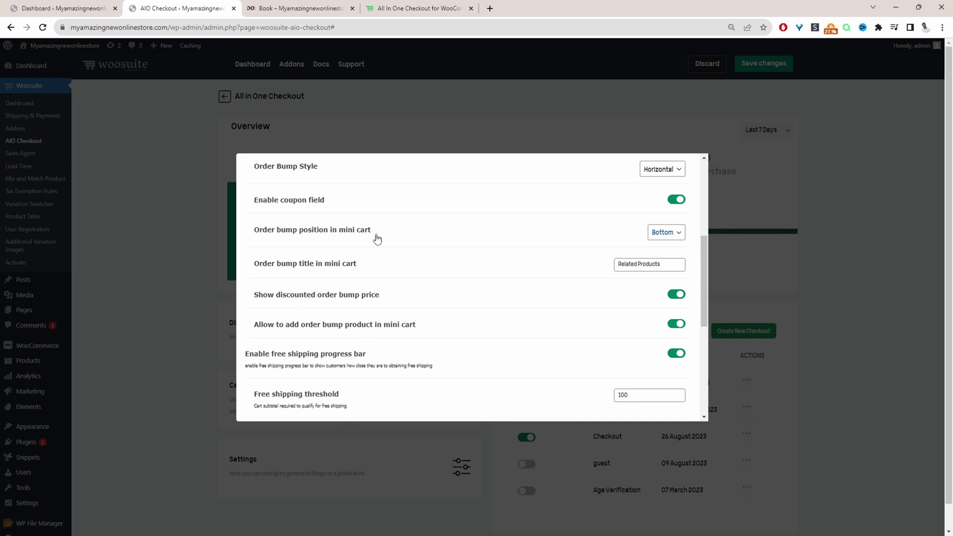
left_click(678, 237)
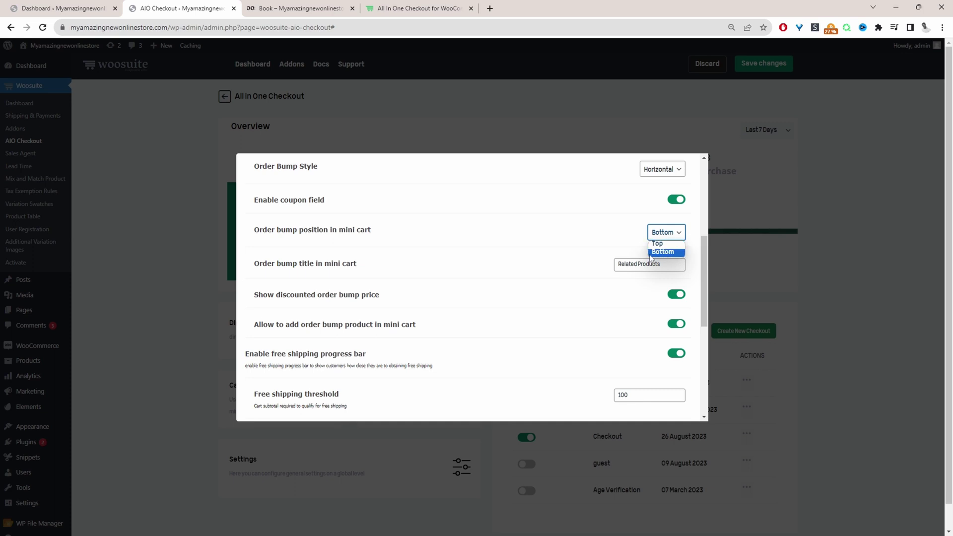
left_click(581, 233)
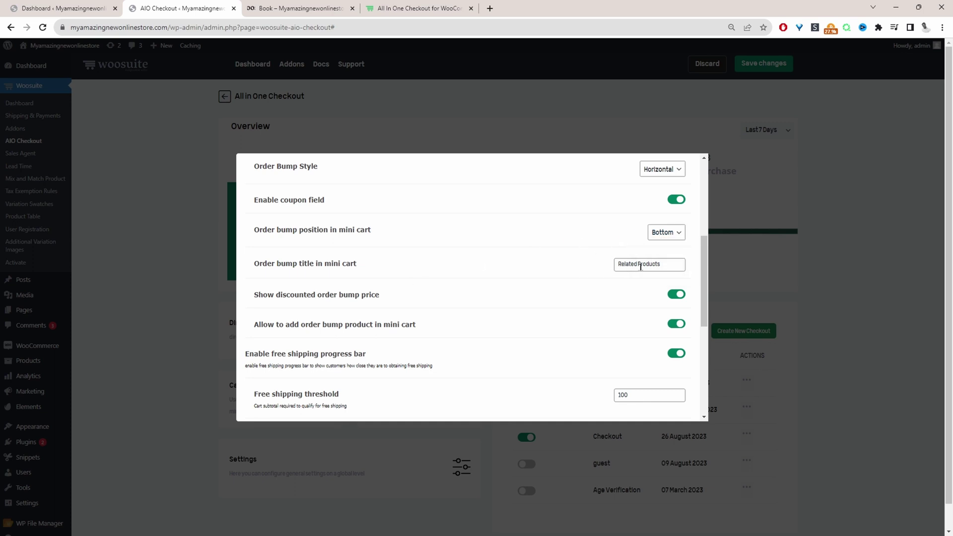
left_click(658, 264)
scroll(660, 325, "down", 2)
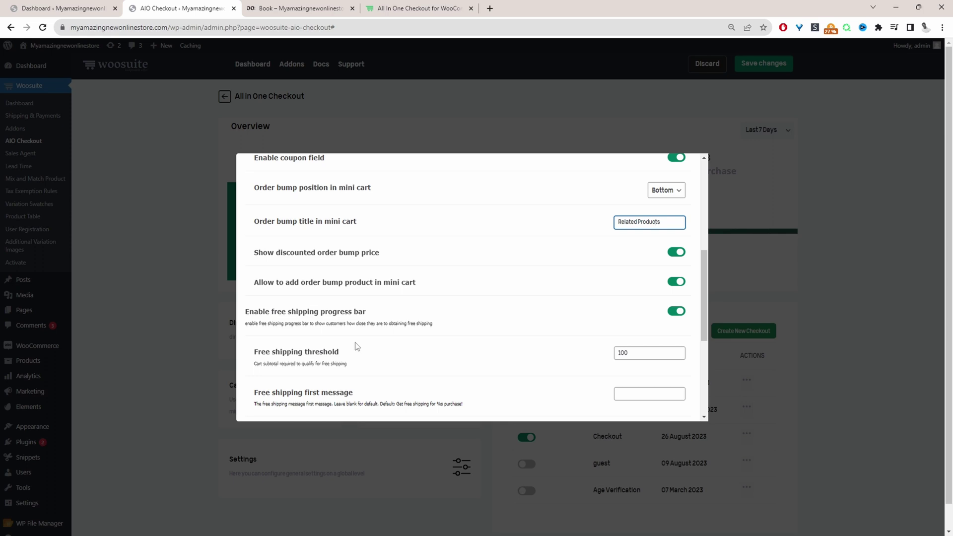
scroll(357, 346, "down", 5)
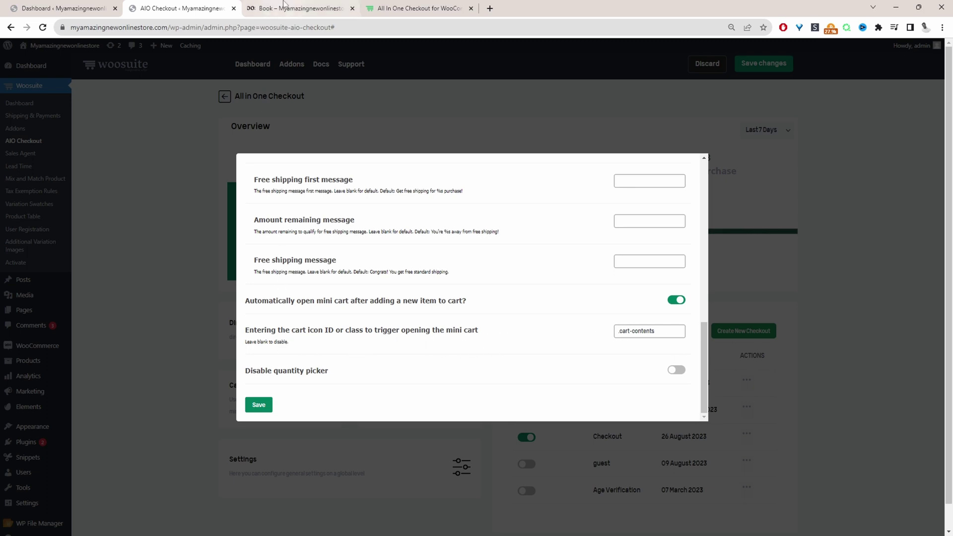
On the Book storefront page, open the header mini cart to check it's empty, then close it.
left_click(302, 8)
mouse_move(621, 75)
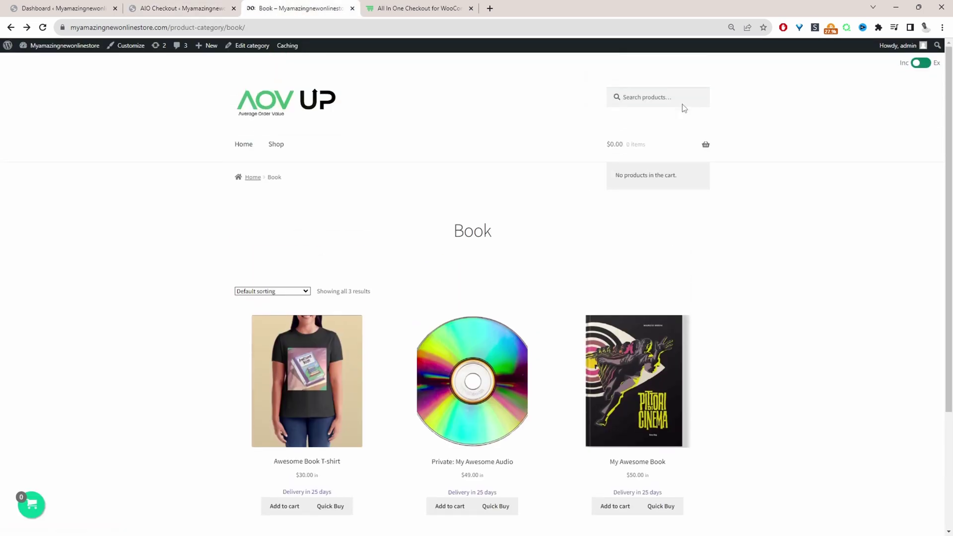
left_click(683, 145)
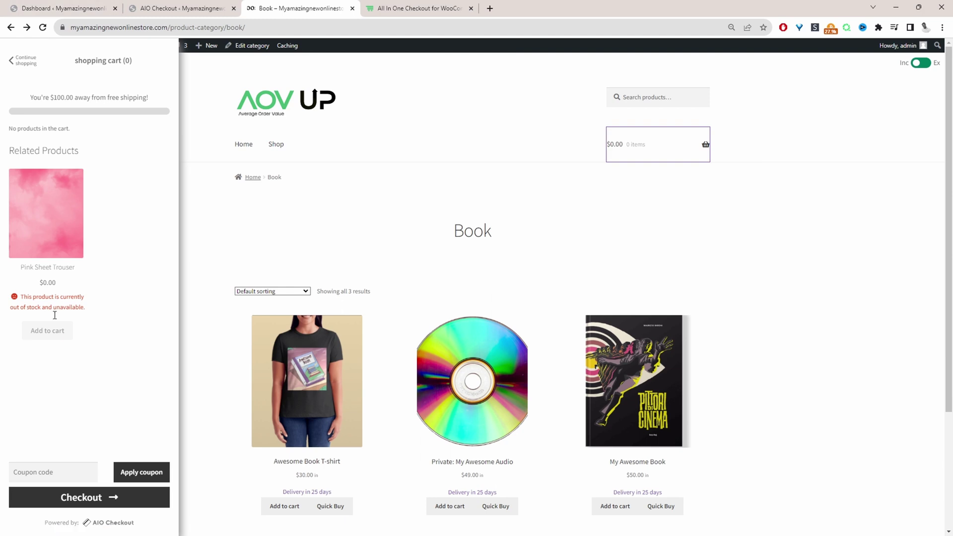
left_click(21, 60)
Inspect the header cart link's markup in DevTools.
mouse_move(660, 151)
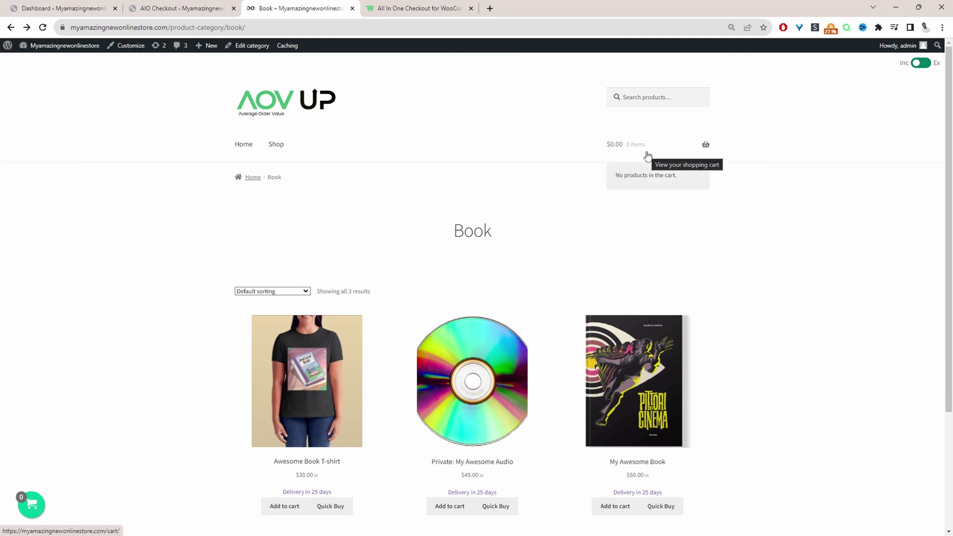
right_click(648, 155)
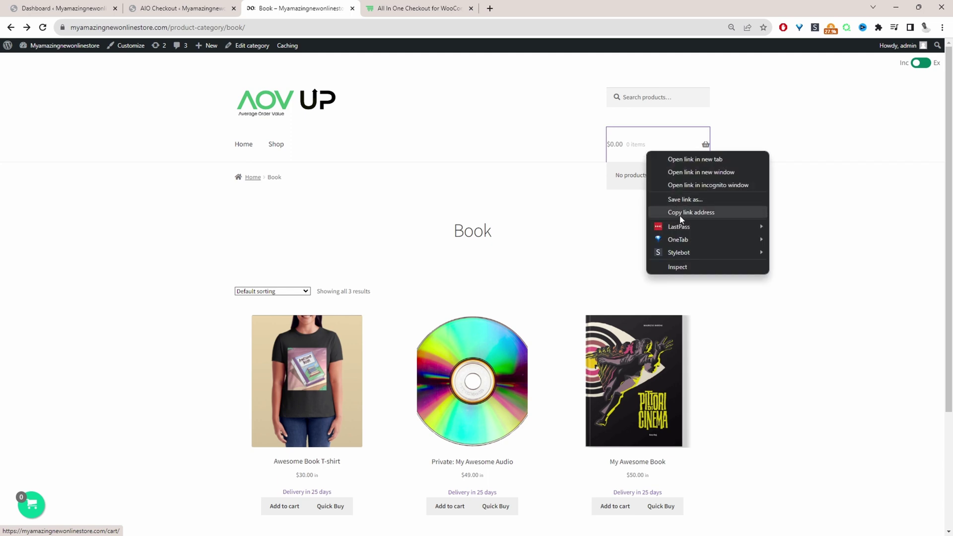
left_click(678, 267)
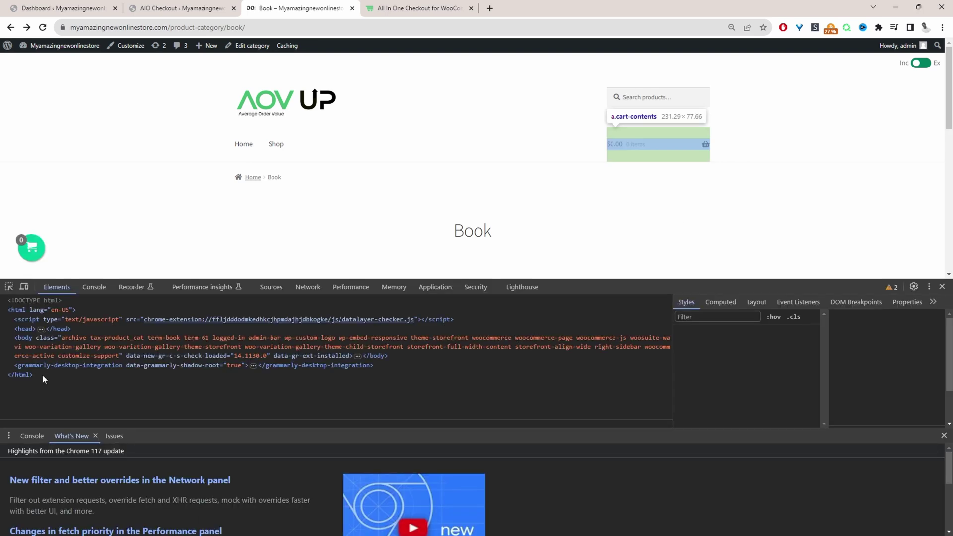
Select the header cart link with the element picker and copy its cart-contents class name.
left_click(13, 289)
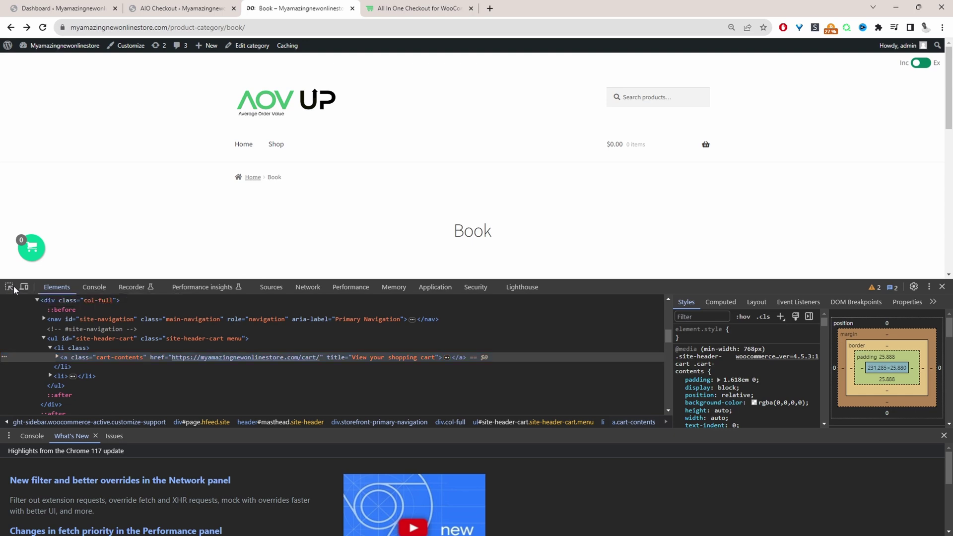
left_click(653, 139)
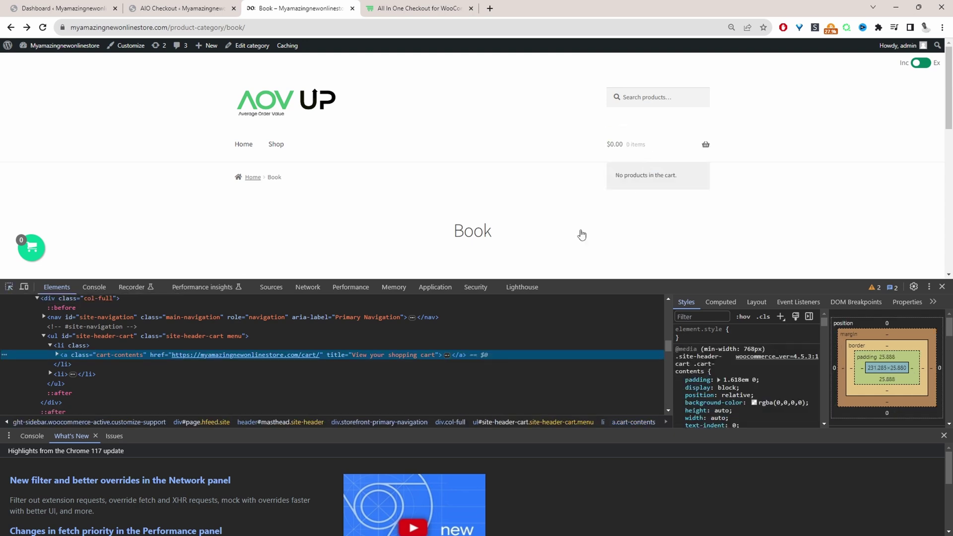
double_click(111, 356)
right_click(121, 357)
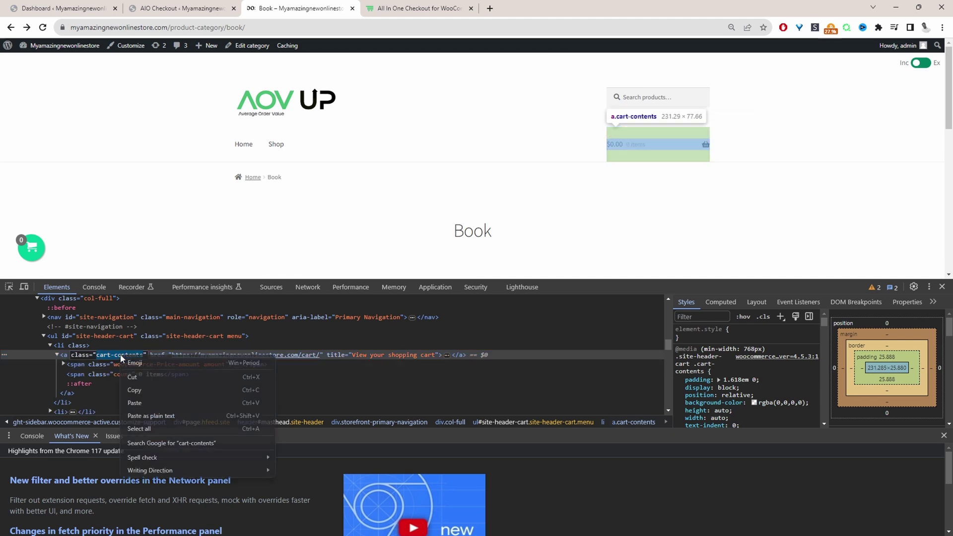
left_click(144, 397)
Replace the mini cart's cart icon class with cart-contents, close the settings, and go back to the Book page.
left_click(191, 14)
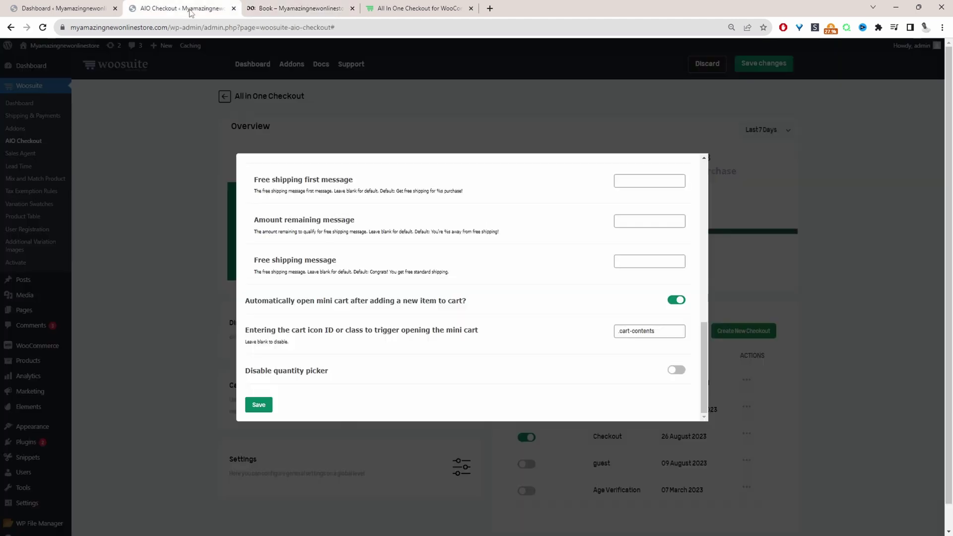
left_click_drag(655, 331, 609, 337)
type(".cart-contents")
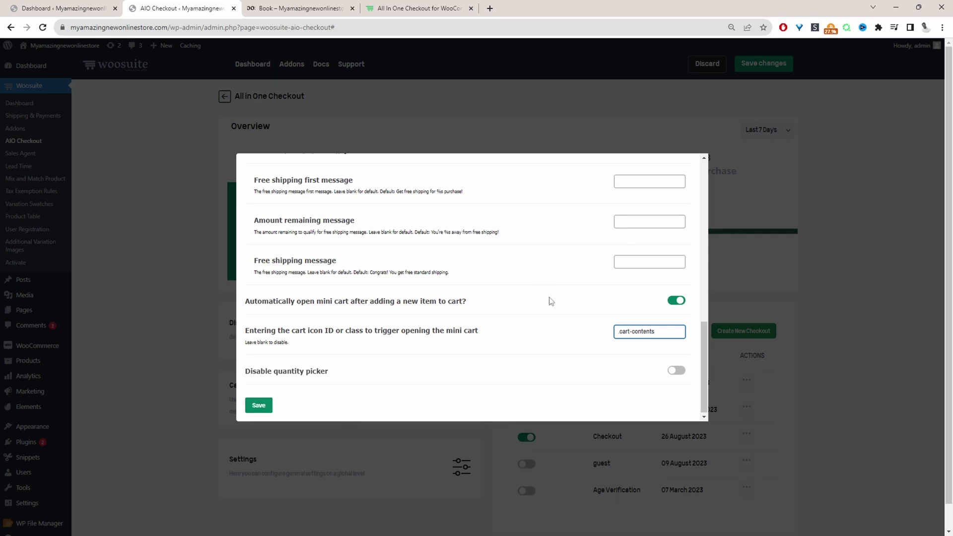
scroll(684, 278, "up", 10)
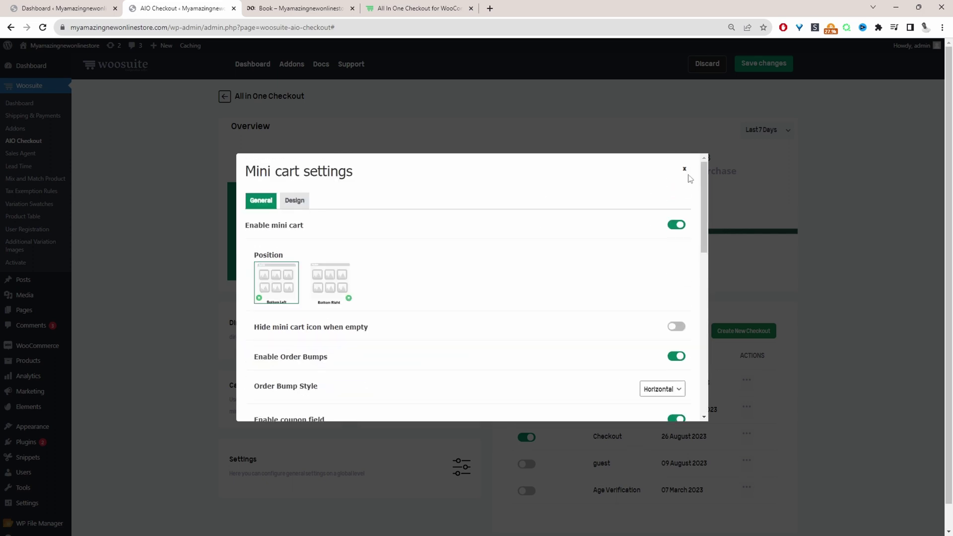
left_click(684, 169)
left_click(286, 7)
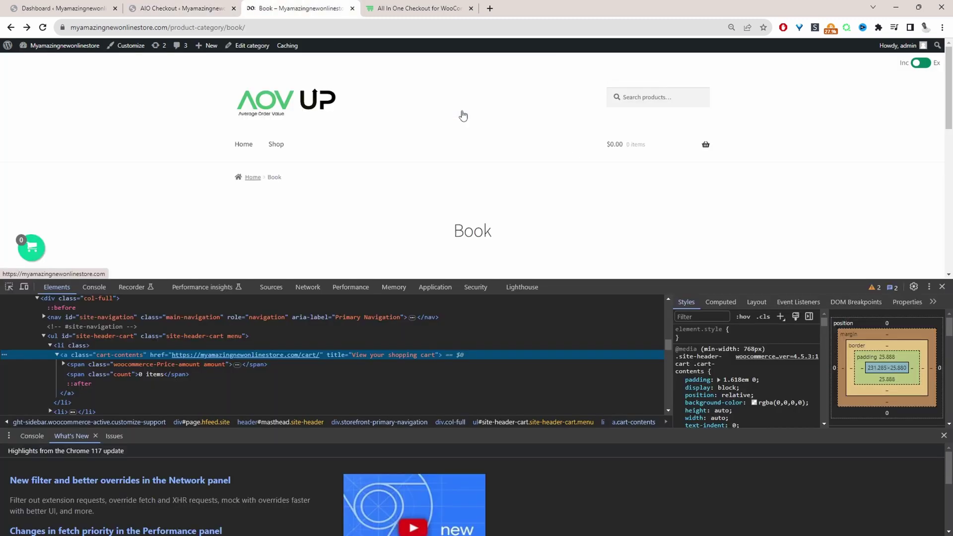
Add My Awesome Book ($50.00) to the cart and open the mini cart to see its related-product bumps.
left_click(942, 287)
scroll(698, 310, "down", 2)
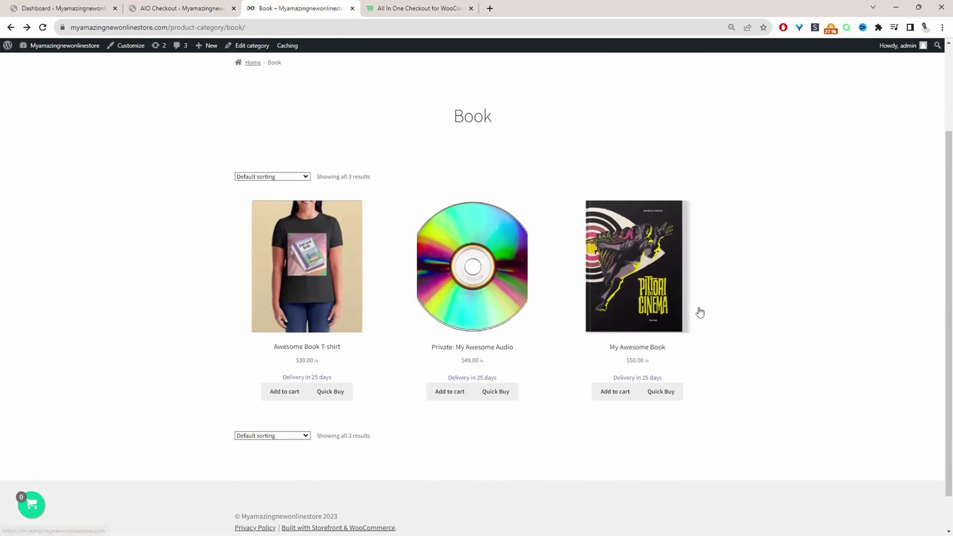
left_click(628, 291)
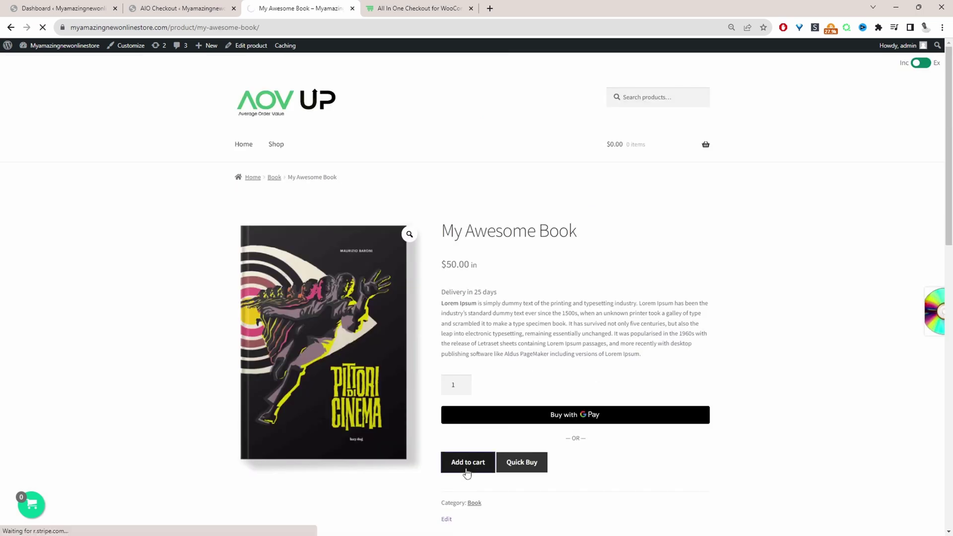
left_click(467, 472)
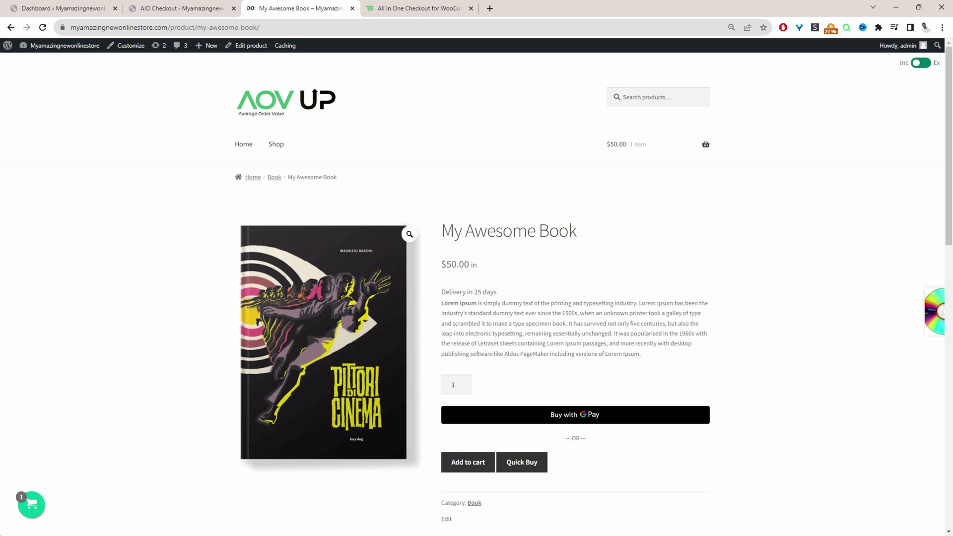
left_click(32, 515)
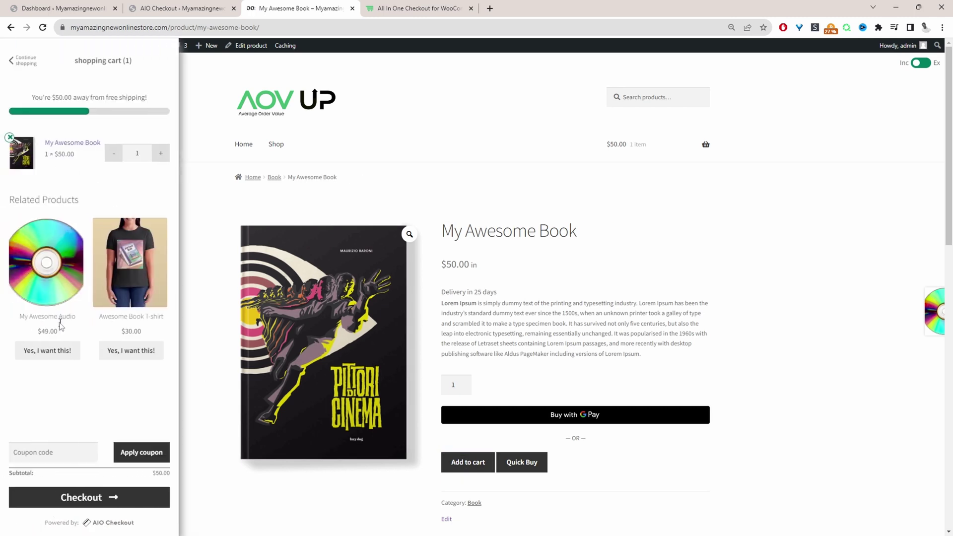